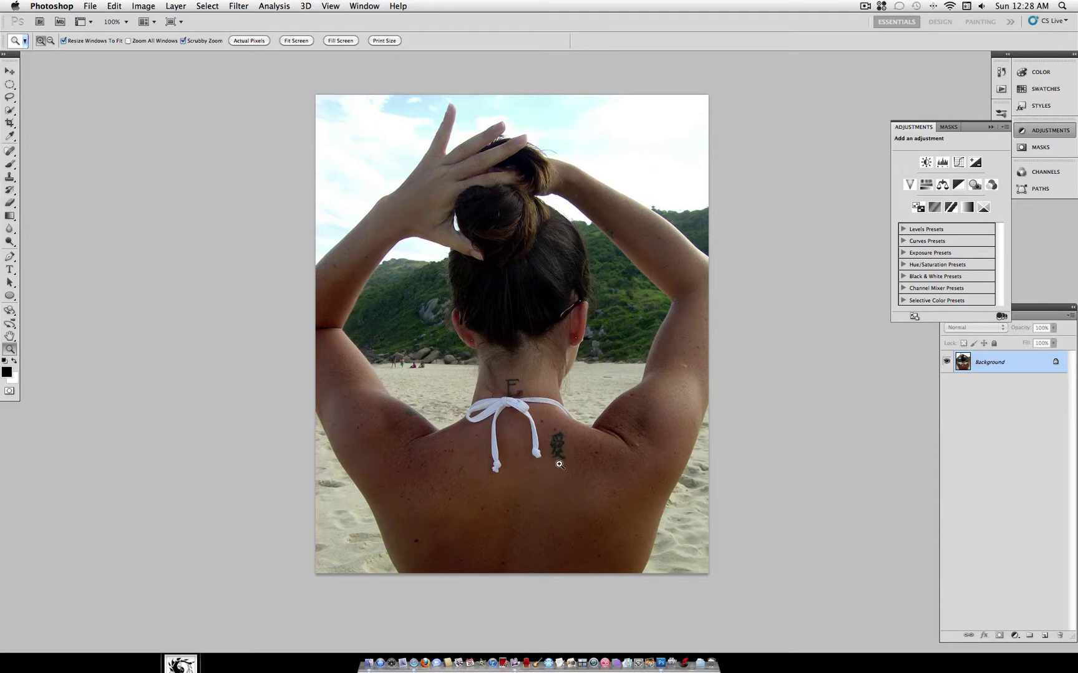
Step: Rename the Background layer to 'Justthisgood', turning it into a regular layer
click(247, 41)
double_click(994, 364)
text(Justthisgood)
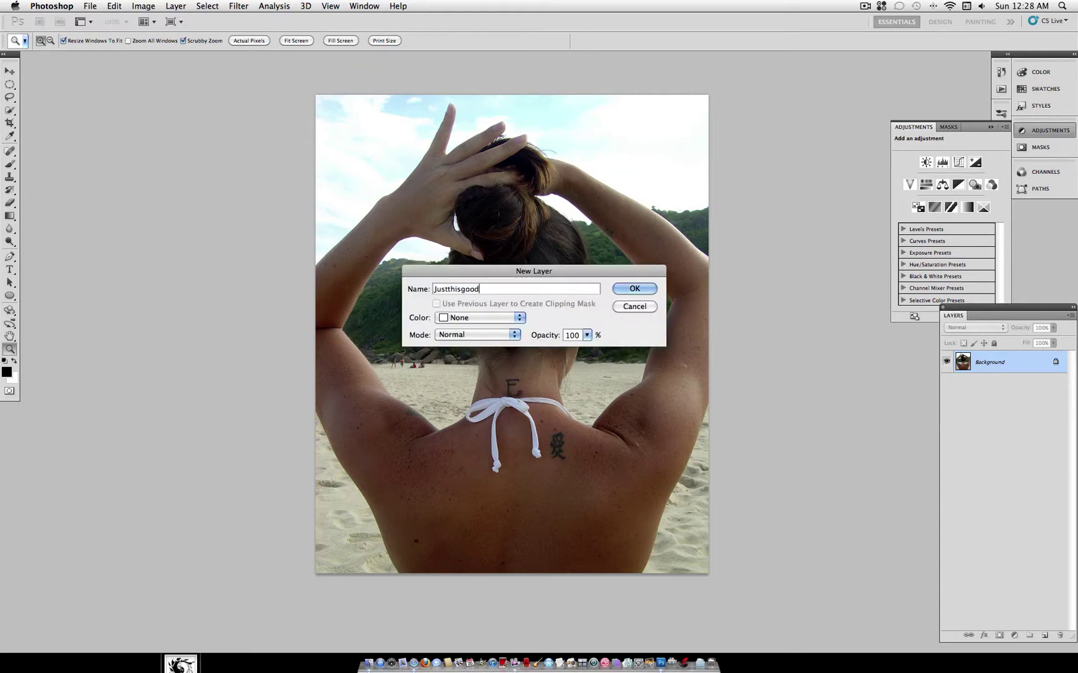
key(Return)
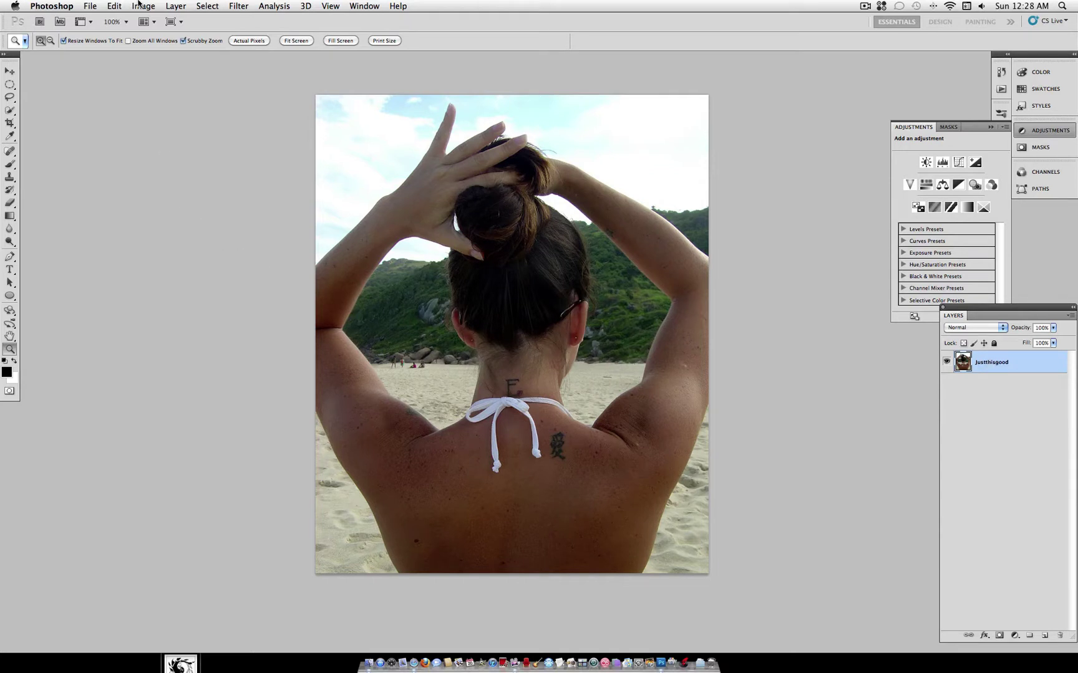
Step: Add a new empty Layer 1 above Justthisgood
click(174, 6)
mouse_move(212, 19)
click(357, 22)
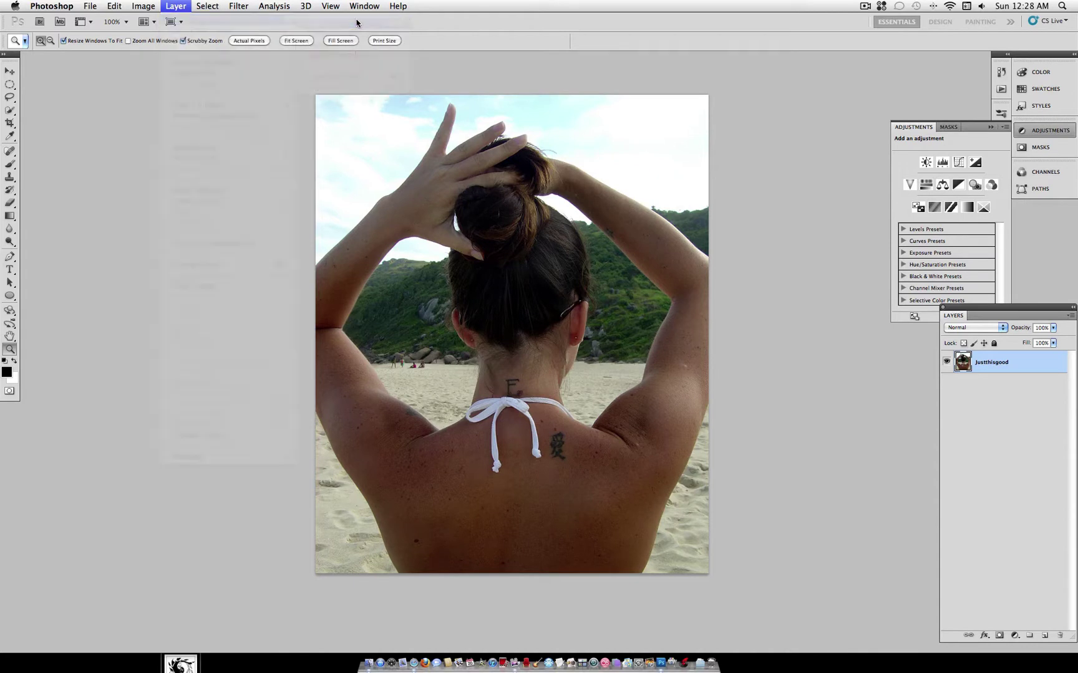
key(Return)
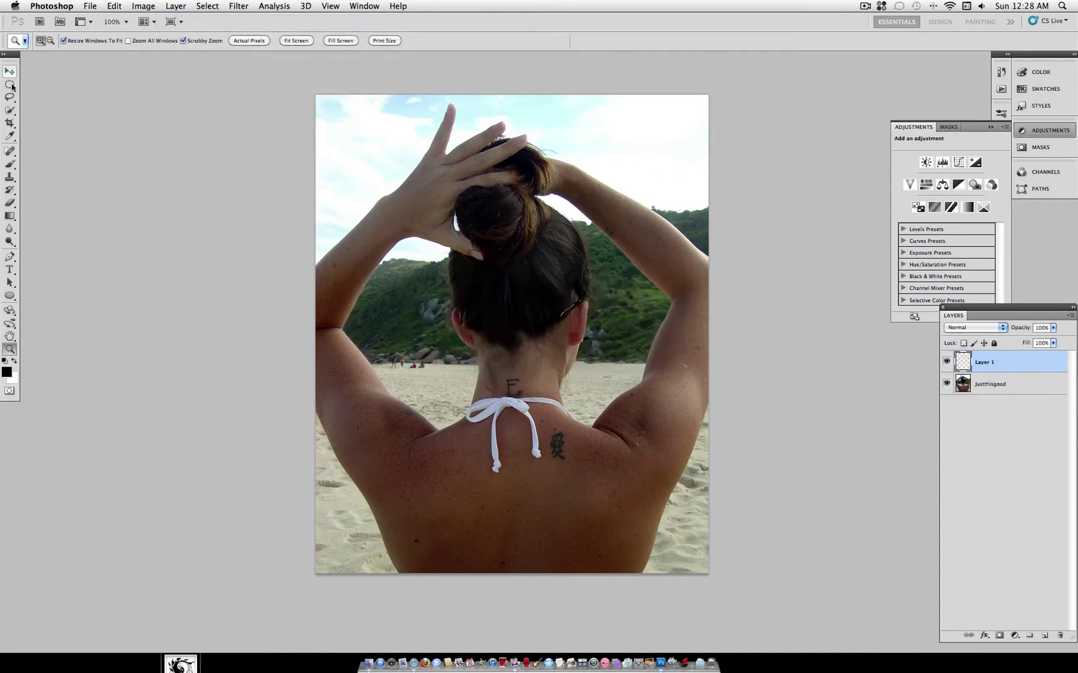
Step: Select the Clone Stamp Tool with a 27 px brush, sampling All Layers
click(12, 181)
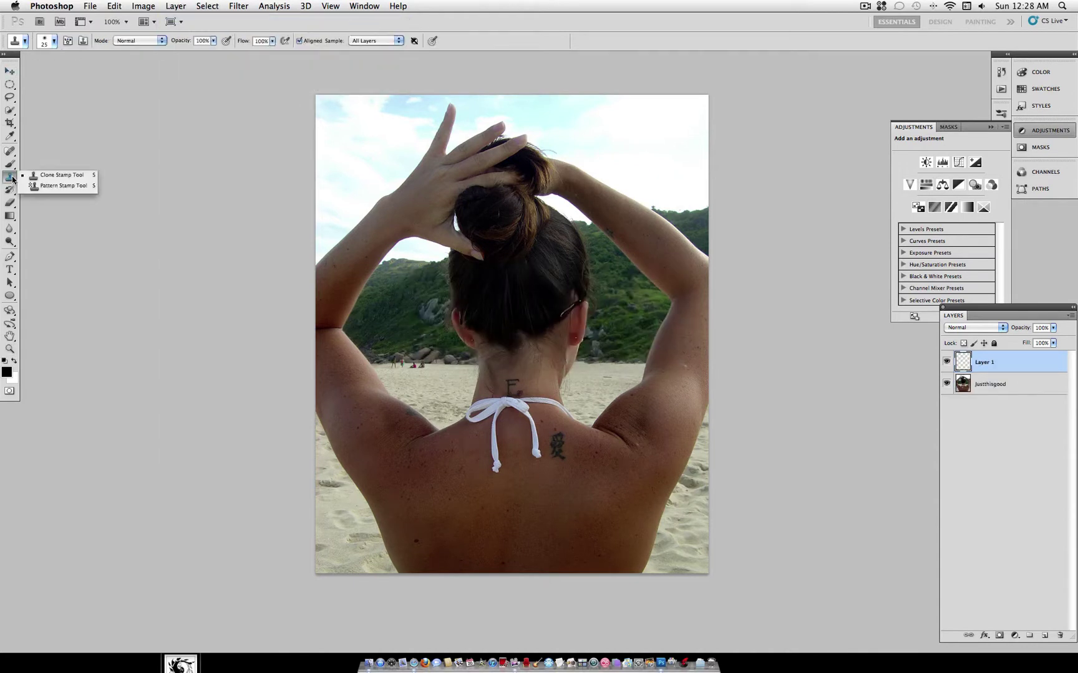
click(62, 175)
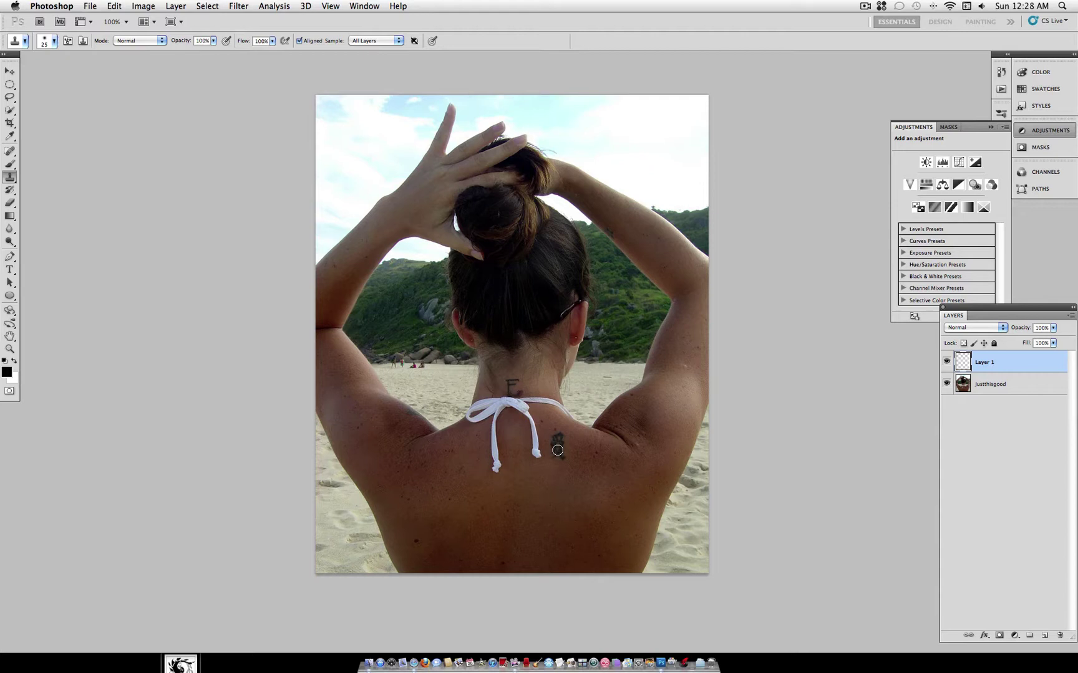
click(53, 45)
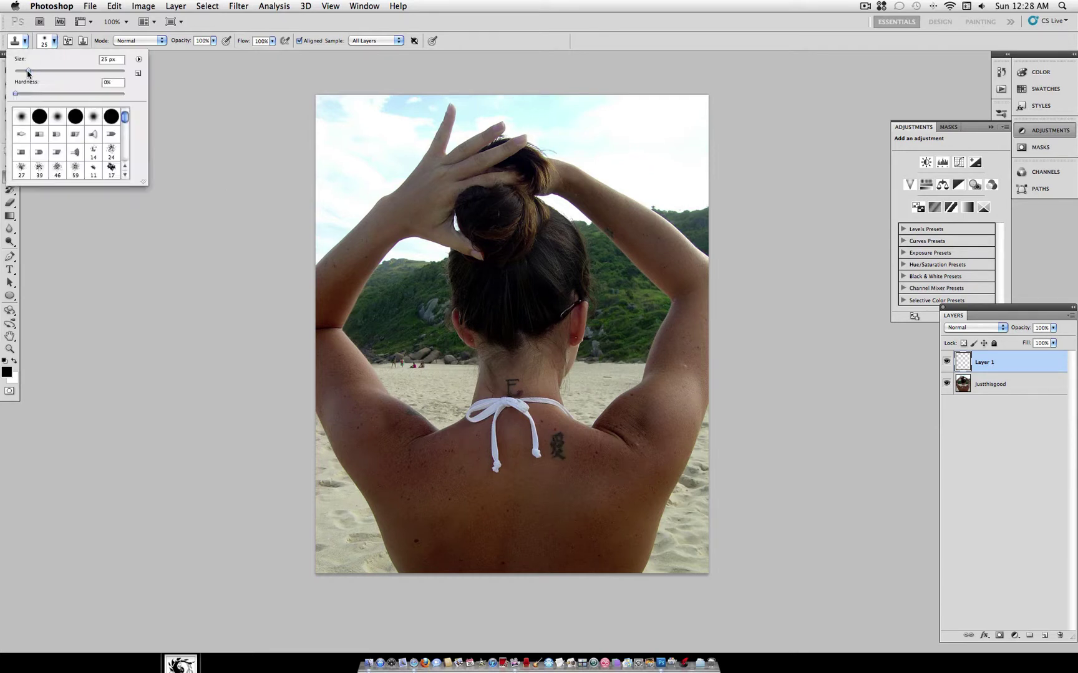
drag(29, 71, 29, 72)
click(16, 94)
click(52, 40)
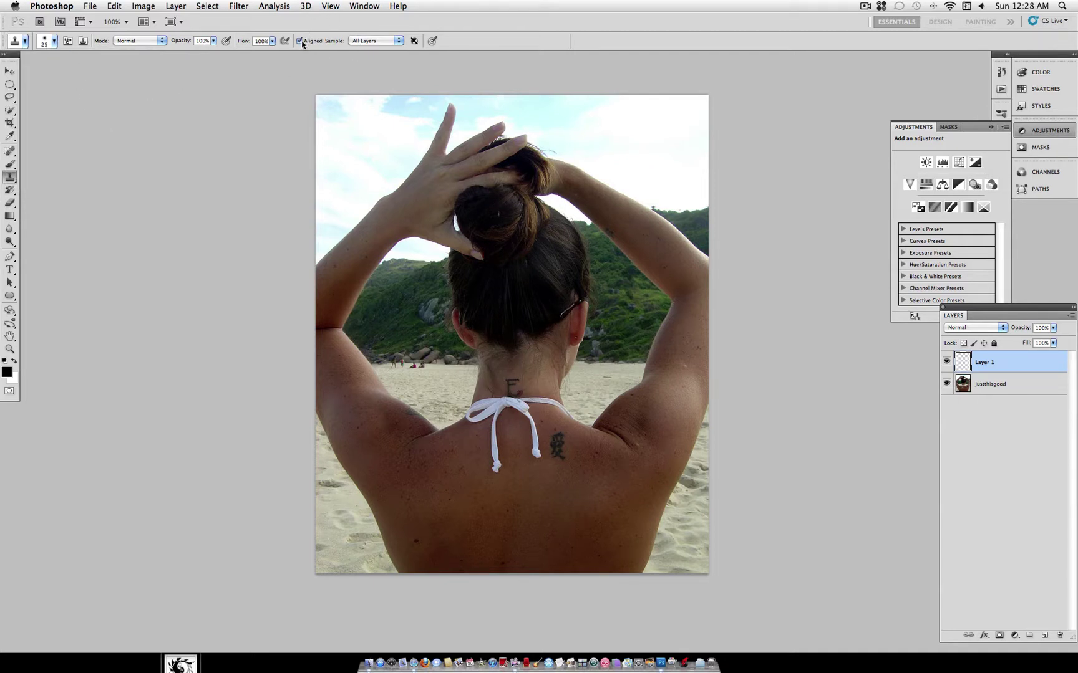
click(364, 42)
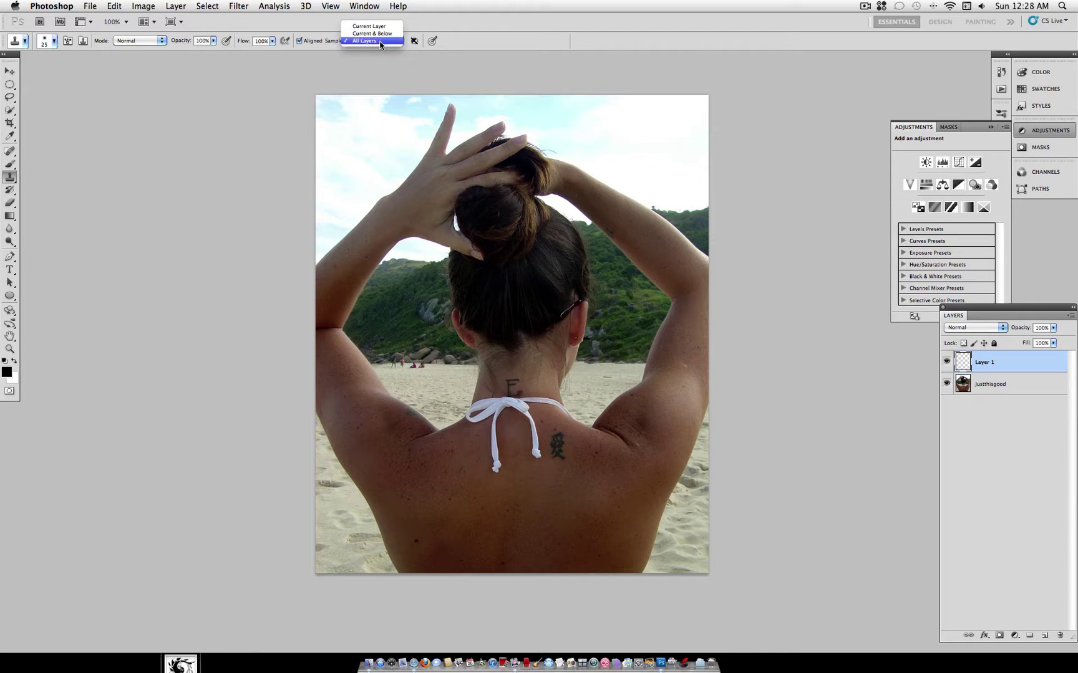
click(380, 43)
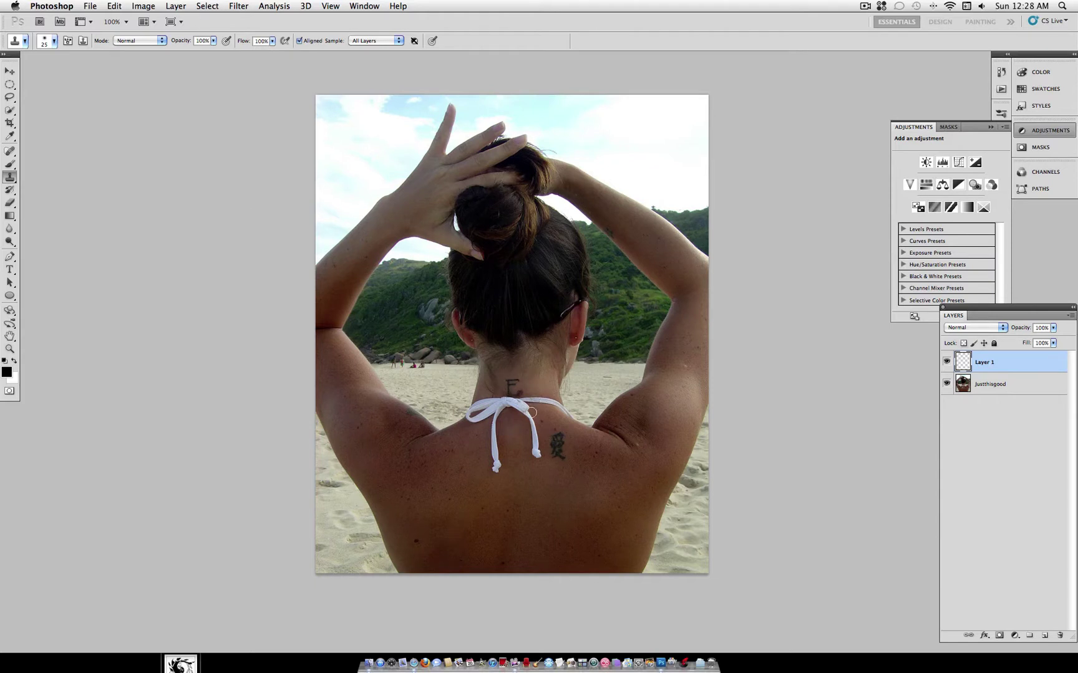
Step: Try stamping over the kanji tattoo, which raises the define-source-point alert
drag(589, 454, 554, 447)
click(556, 443)
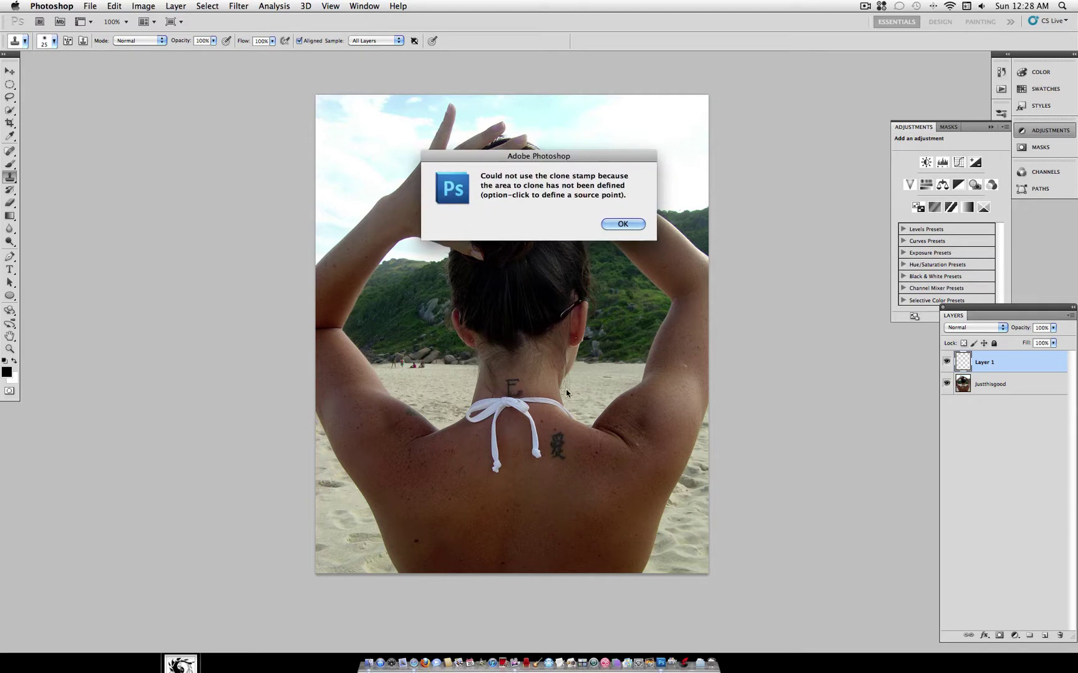
drag(482, 196, 533, 200)
Step: Dismiss the alert, sample clean skin, and clone it over the kanji tattoo on Layer 1
click(624, 224)
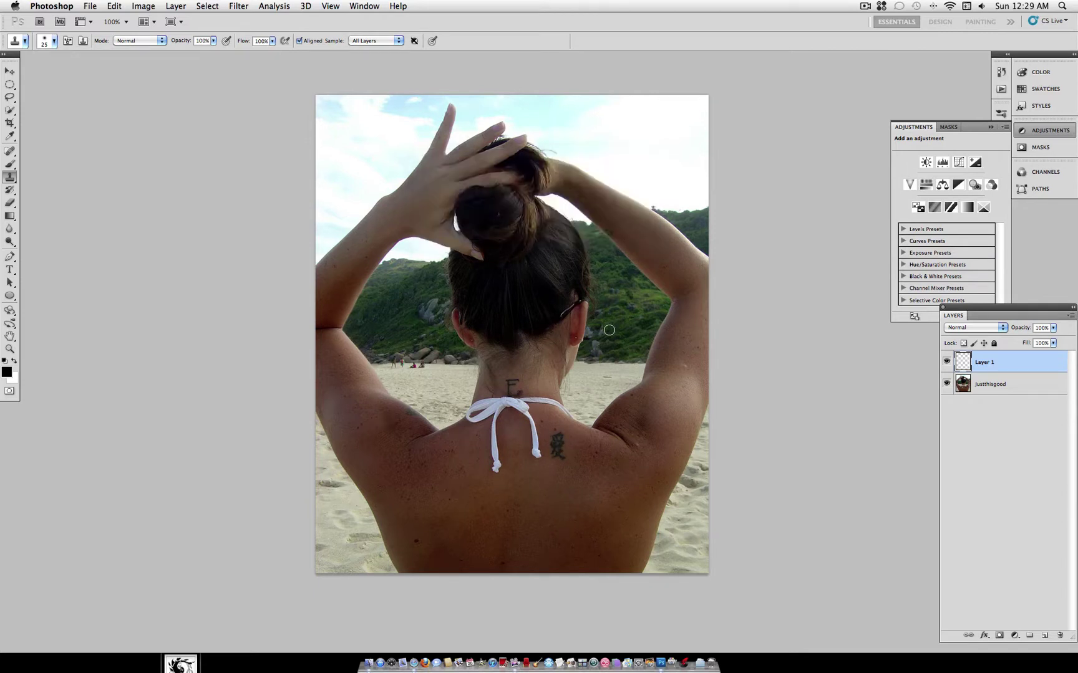
alt+click(572, 443)
drag(563, 443, 563, 443)
drag(563, 435, 560, 435)
alt+click(554, 466)
click(558, 458)
click(562, 458)
drag(554, 448, 548, 469)
drag(549, 449, 560, 467)
Step: Place the tribal tattoo image into the photo and scale it down
drag(181, 665, 526, 432)
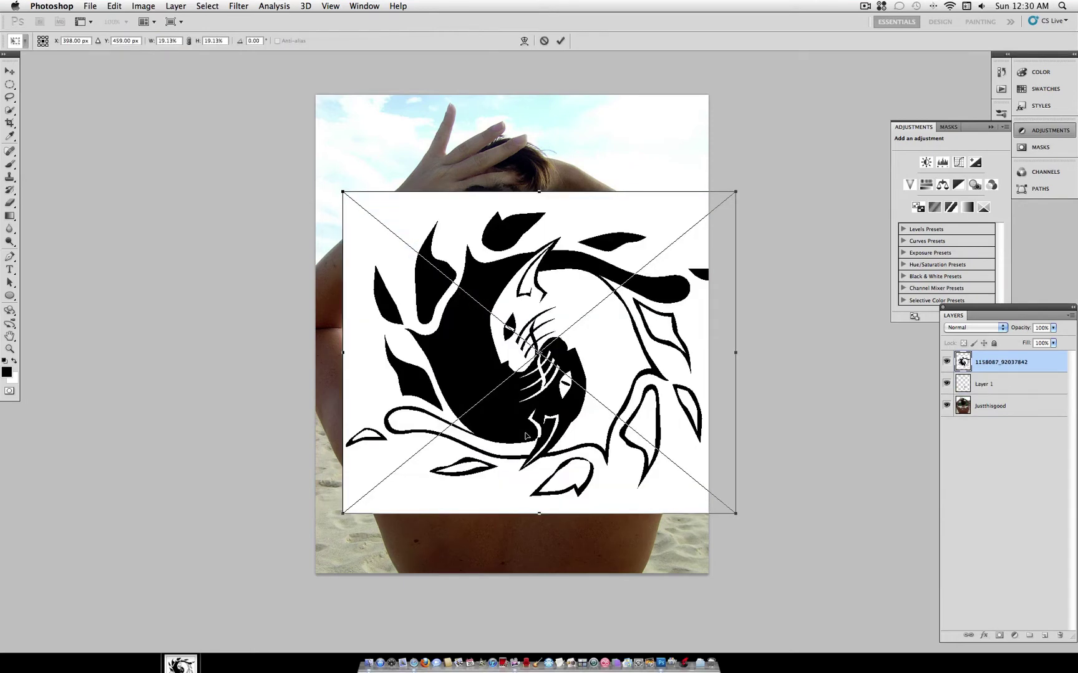
drag(568, 282, 516, 282)
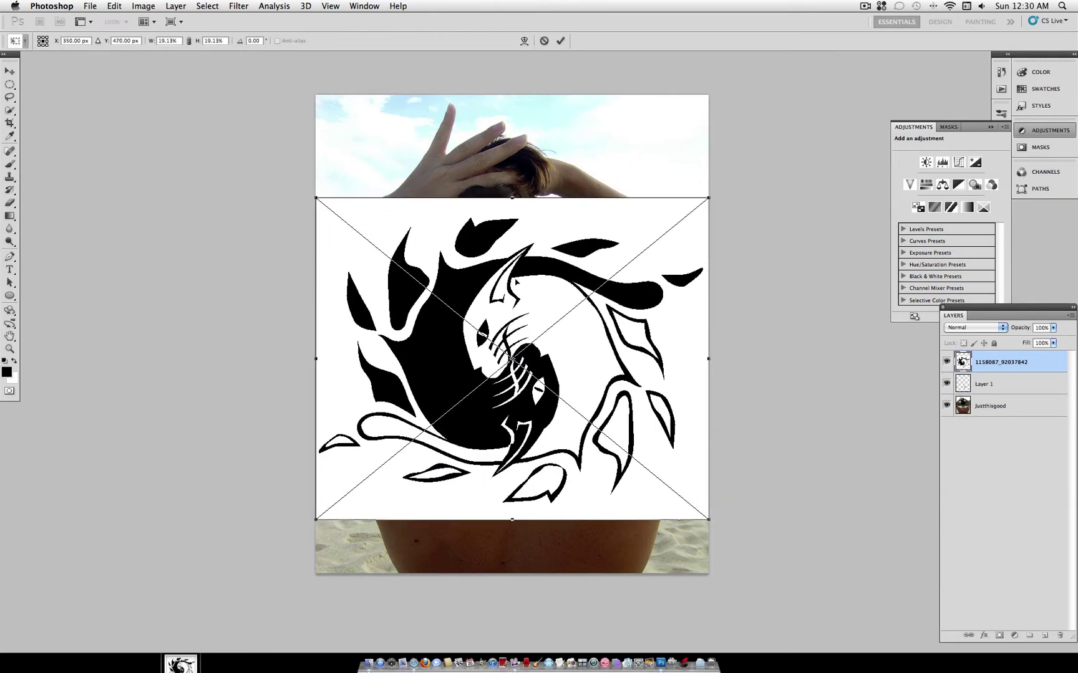
drag(316, 198, 543, 421)
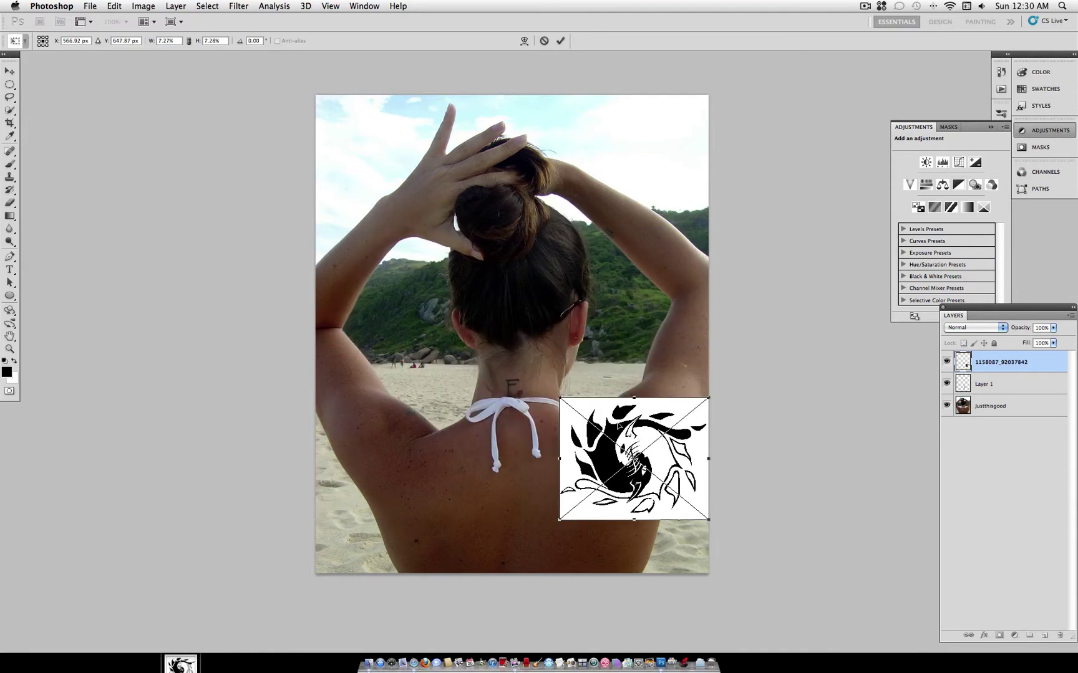
click(115, 6)
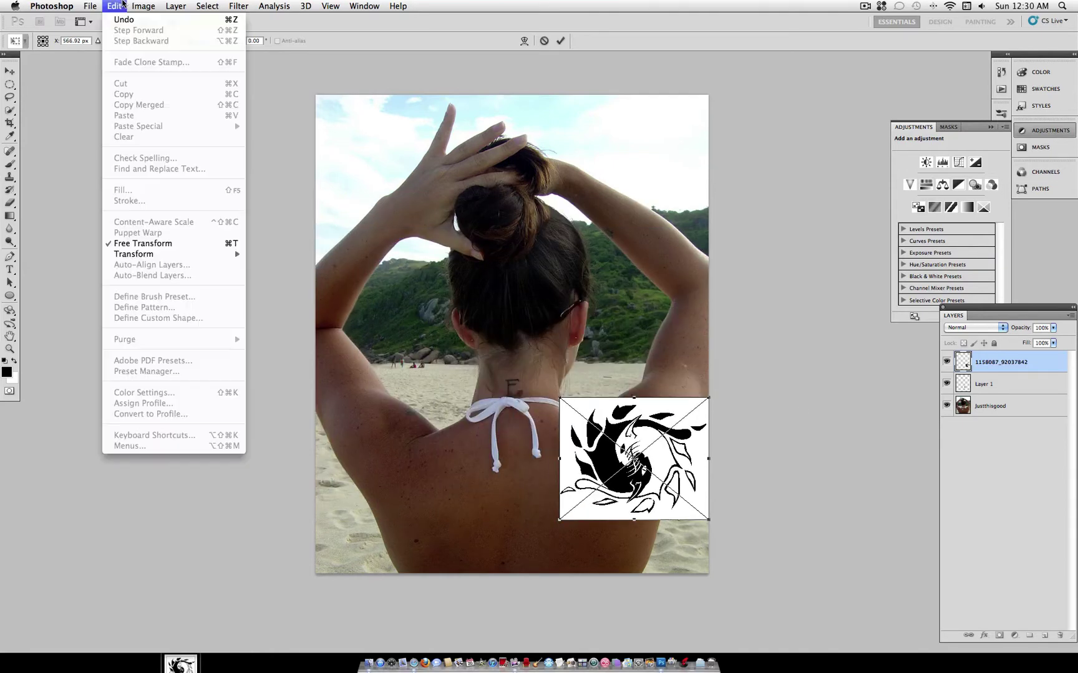
mouse_move(187, 254)
click(624, 423)
Step: Shrink the tattoo onto the right shoulder, rotate it about 5°, and commit
drag(564, 403, 527, 430)
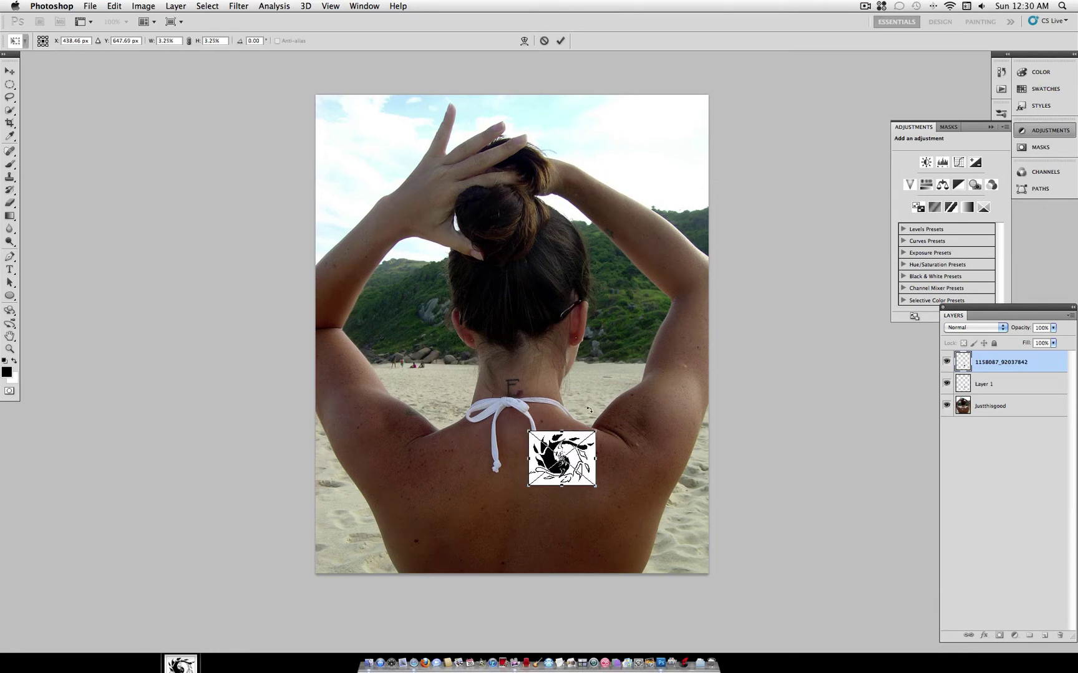
drag(590, 410, 570, 439)
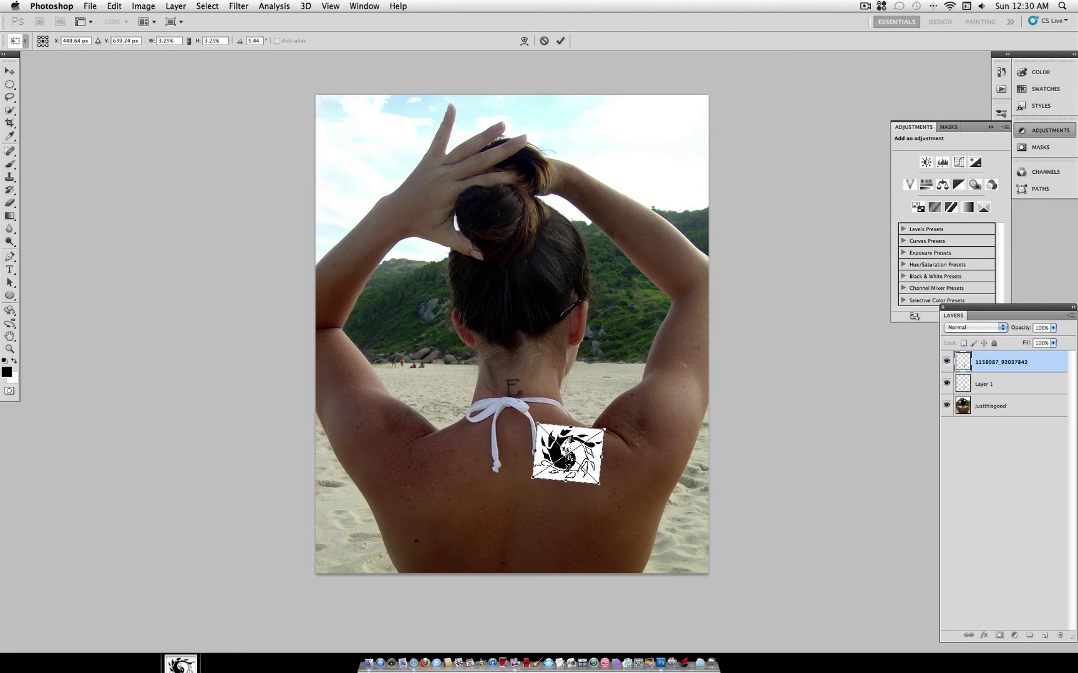
key(Return)
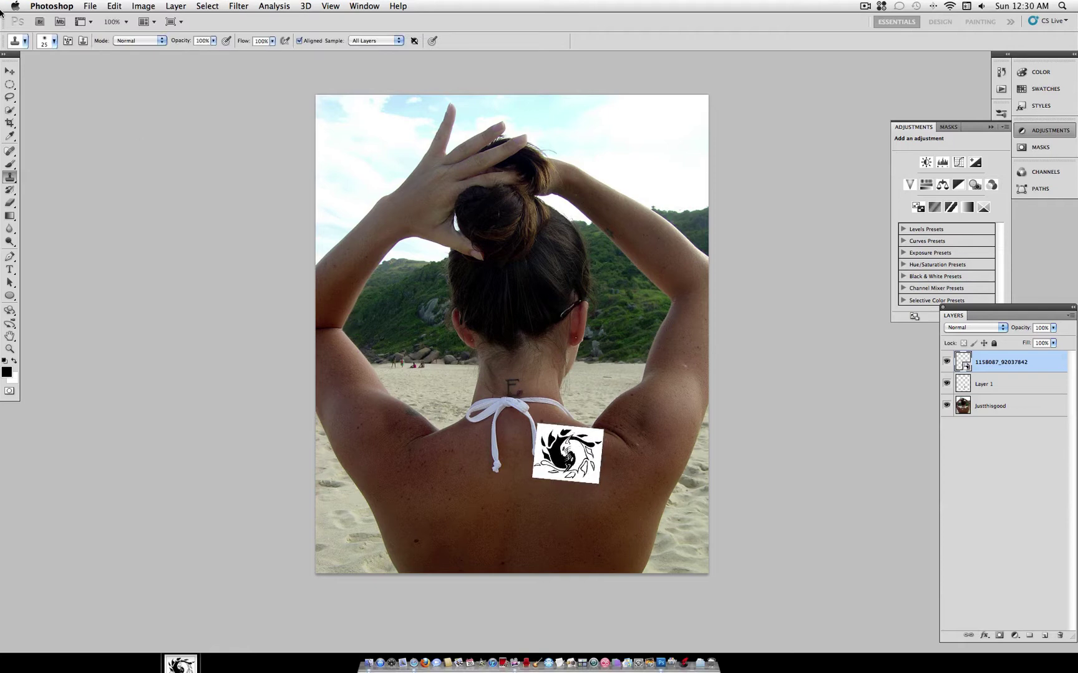
Step: Nudge the tattoo layer upward and rasterize it
click(8, 72)
key(Up)
key(Up)
key(Up)
key(Up)
key(Up)
key(Up)
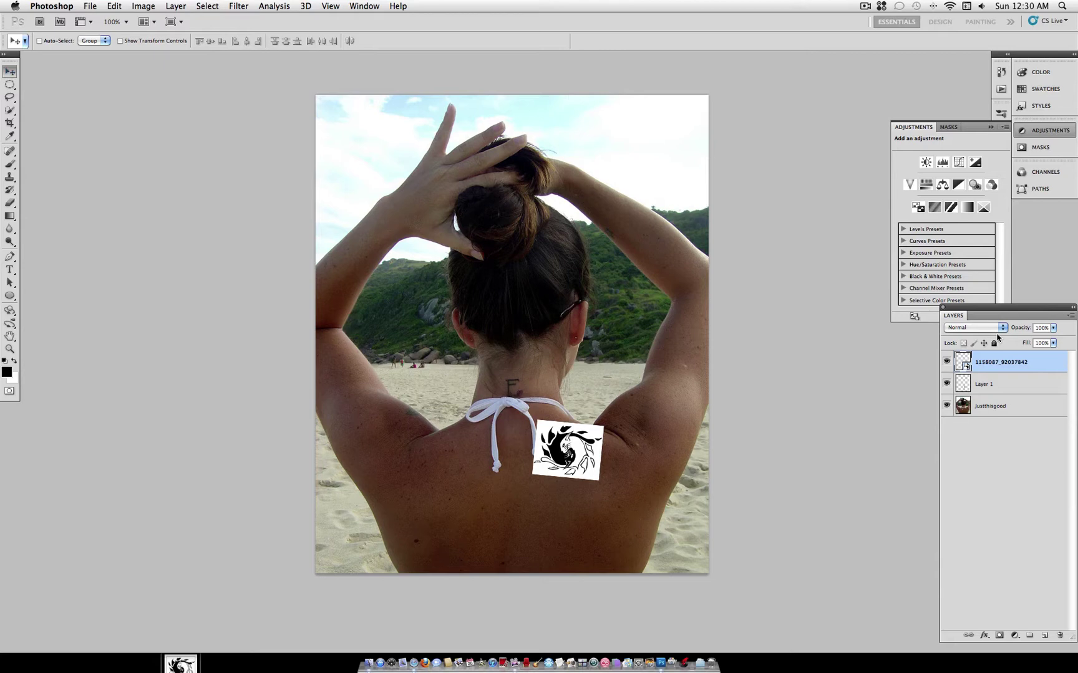
right_click(996, 360)
click(938, 478)
Step: Set the tattoo layer to Multiply and nudge it into place on the shoulder
click(984, 328)
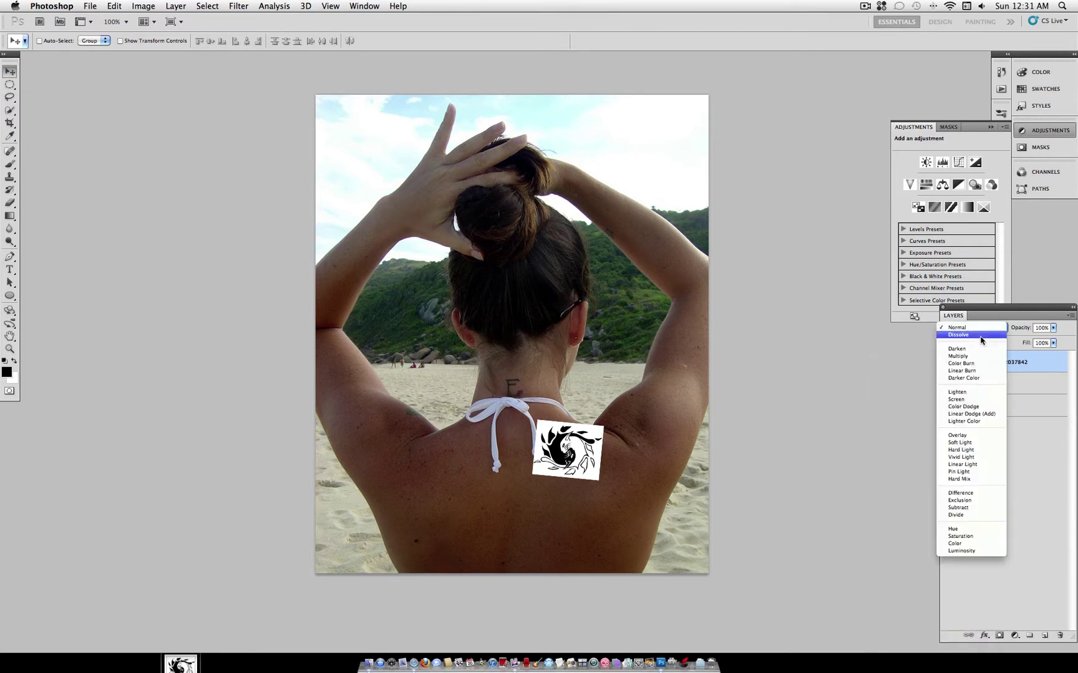
click(975, 357)
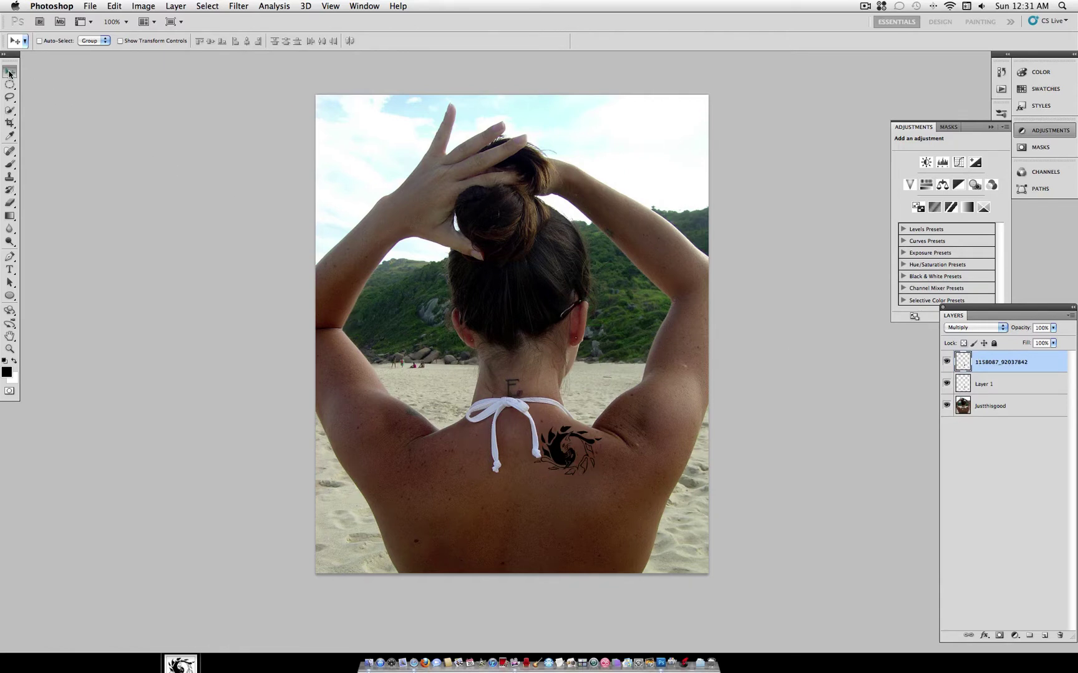
key(Right)
key(Right)
key(Right)
key(Right)
key(Right)
key(Down)
key(Down)
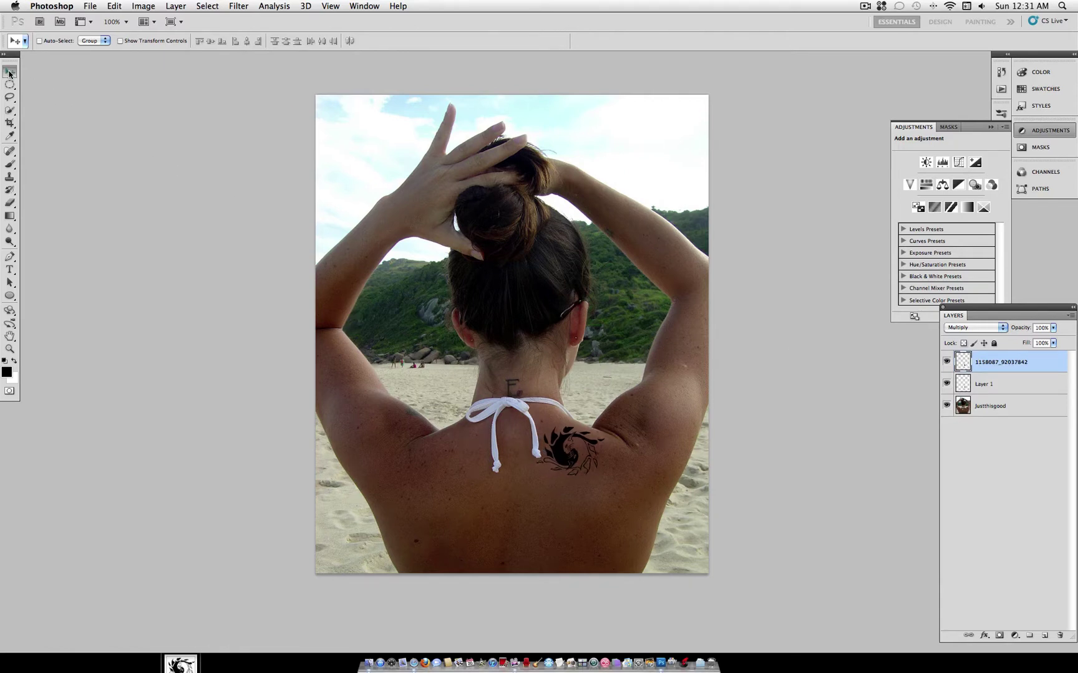
key(Right)
key(Right)
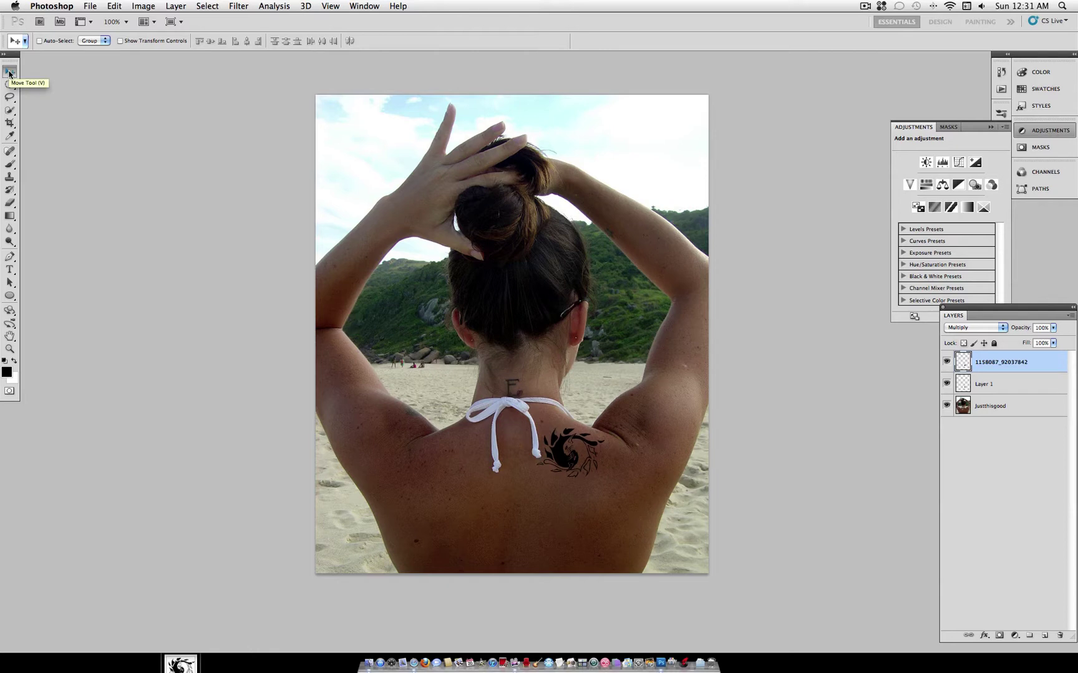
key(Right)
Step: Apply a Gaussian Blur with radius 1 pixel to the tattoo layer
click(239, 6)
mouse_move(307, 128)
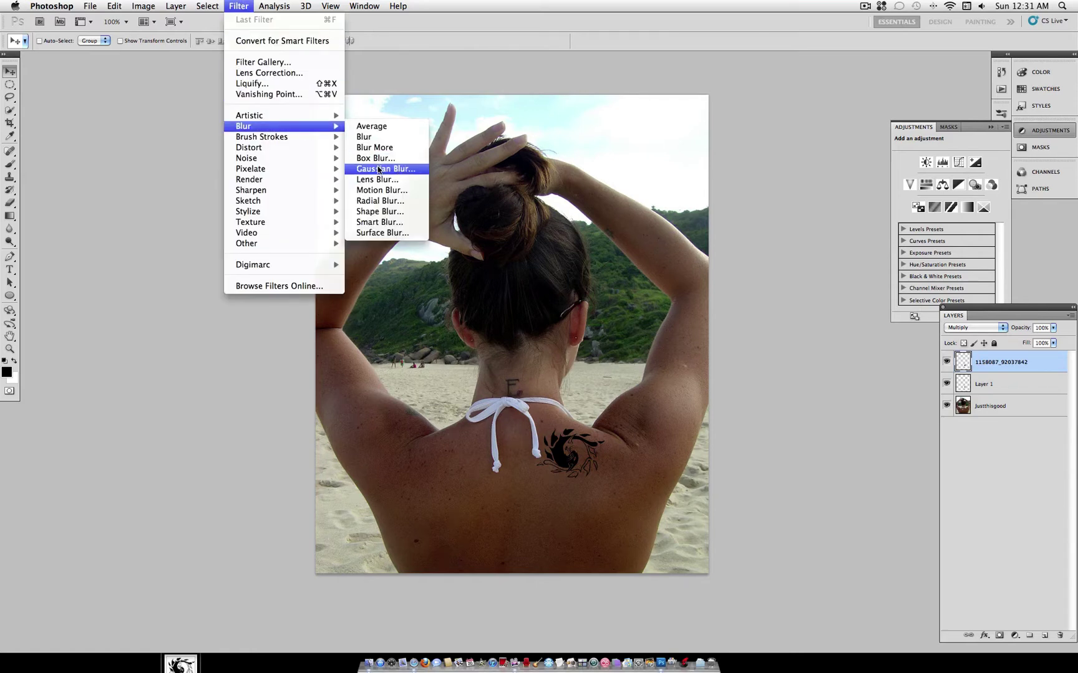
click(380, 169)
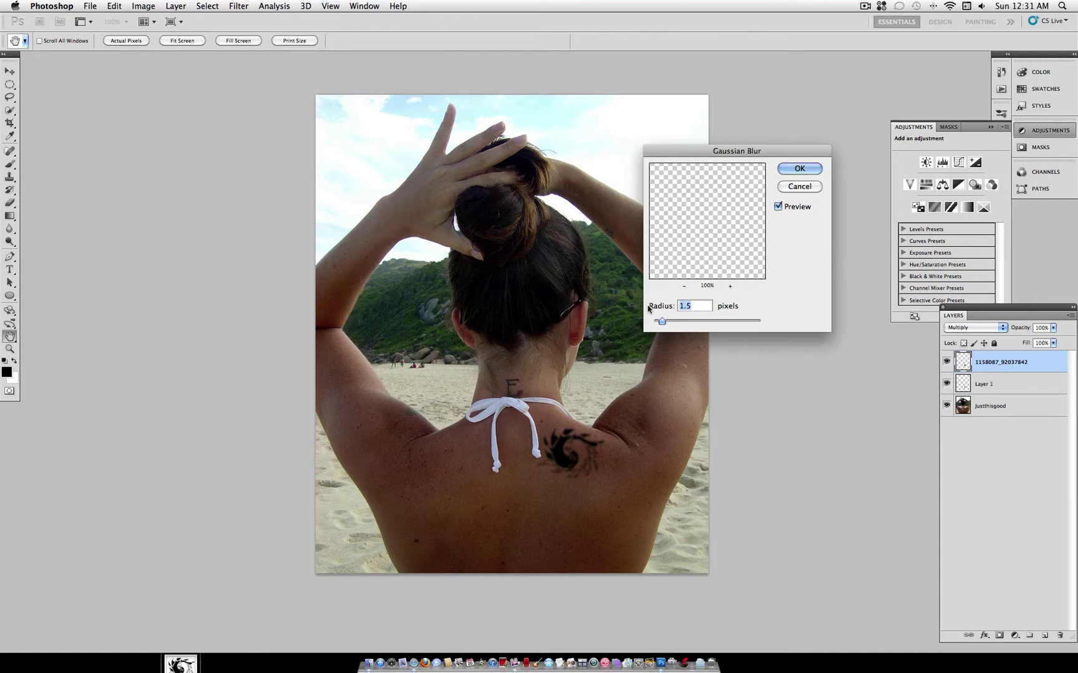
text(1)
click(799, 168)
Step: Fade the Gaussian Blur to 50% and set the tattoo layer opacity to 90%
click(113, 6)
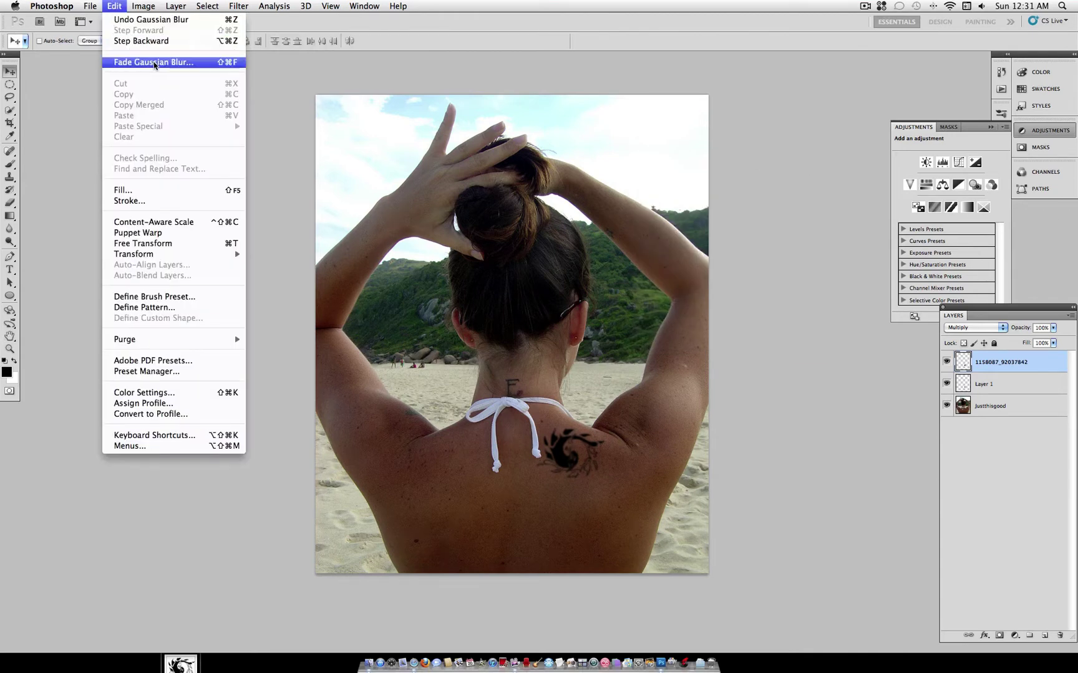
click(204, 63)
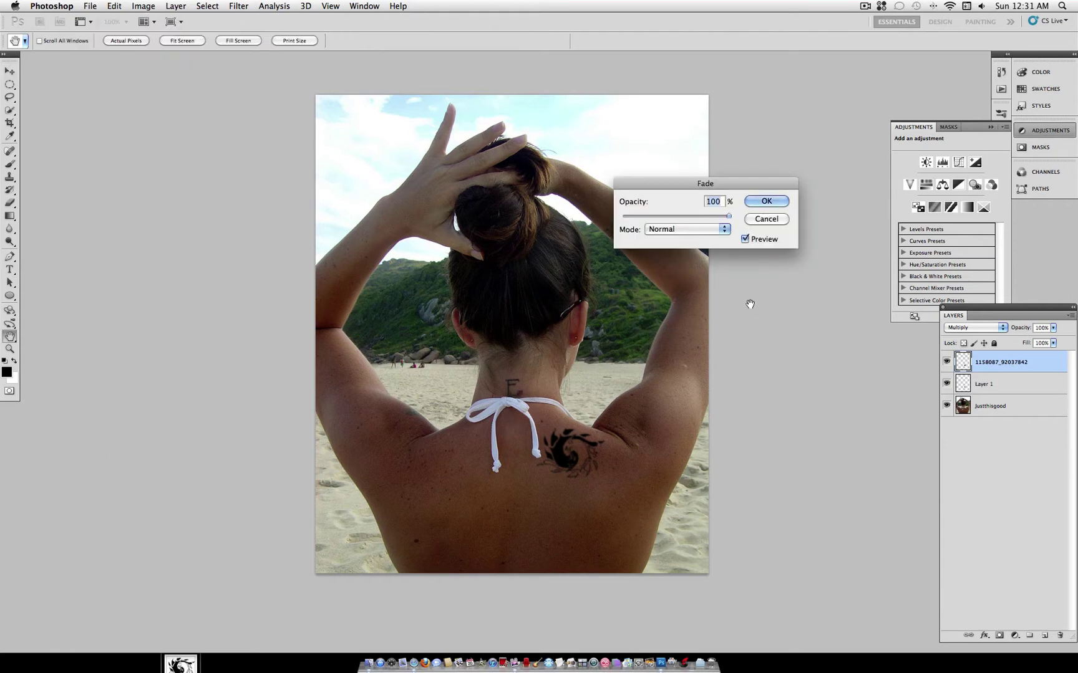
click(674, 217)
drag(672, 217, 654, 217)
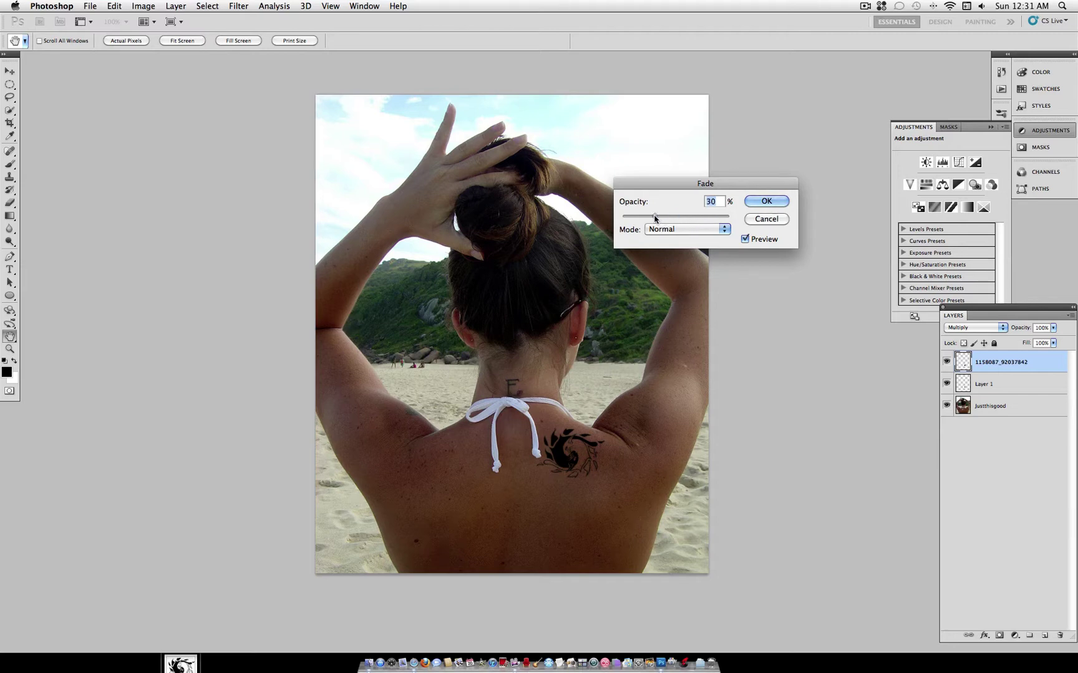
click(778, 201)
key(v)
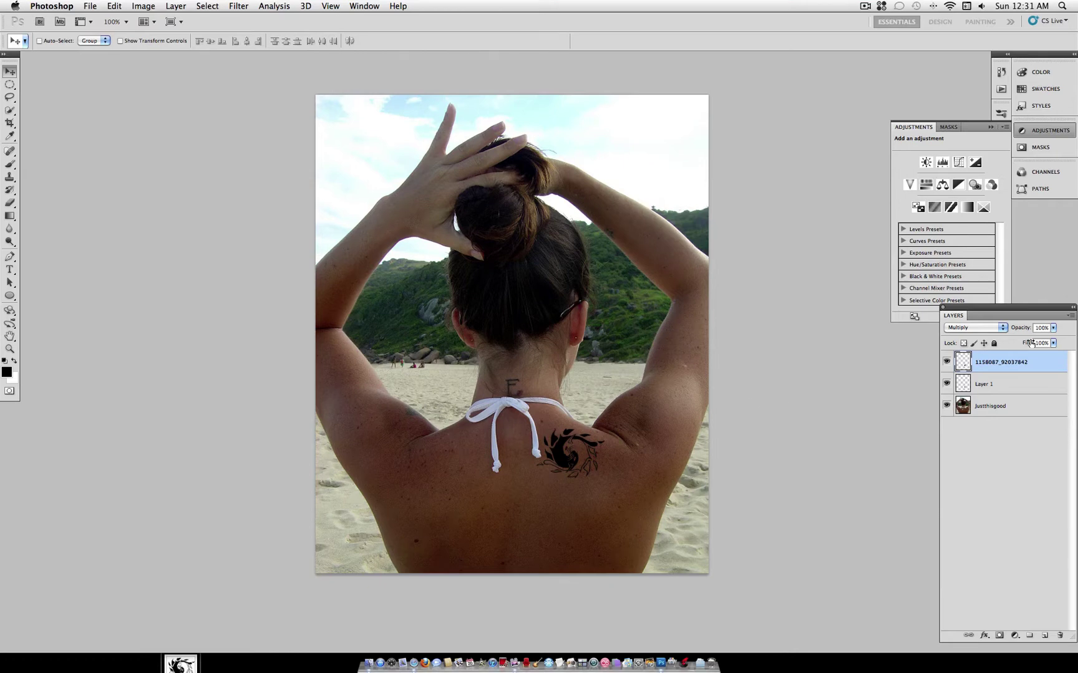
click(1053, 327)
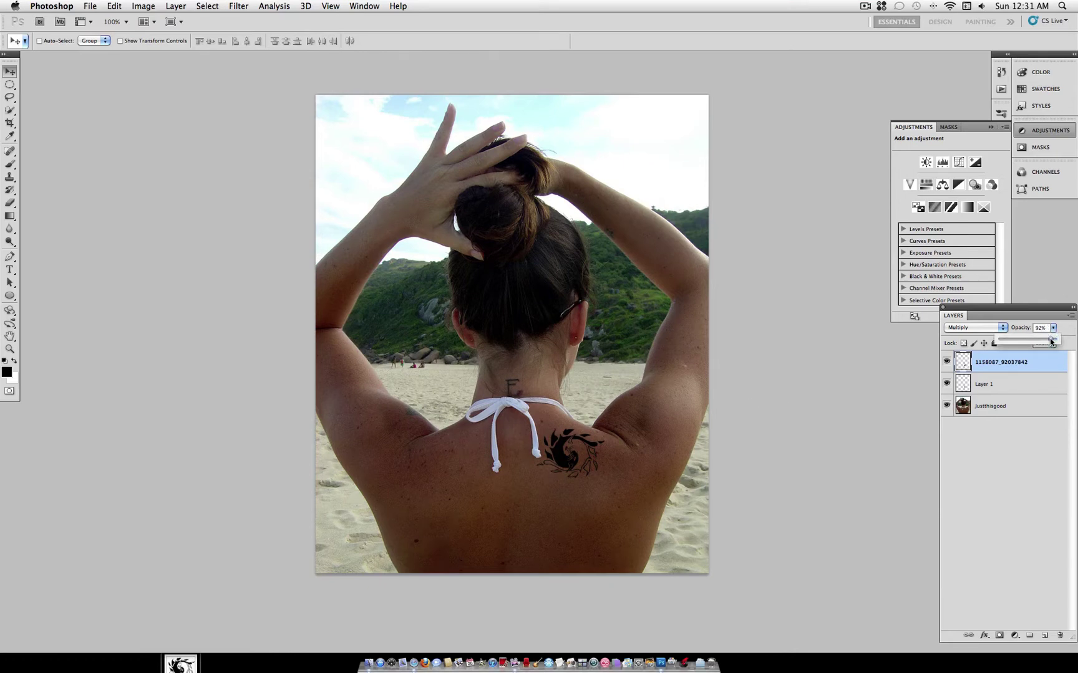
click(1052, 327)
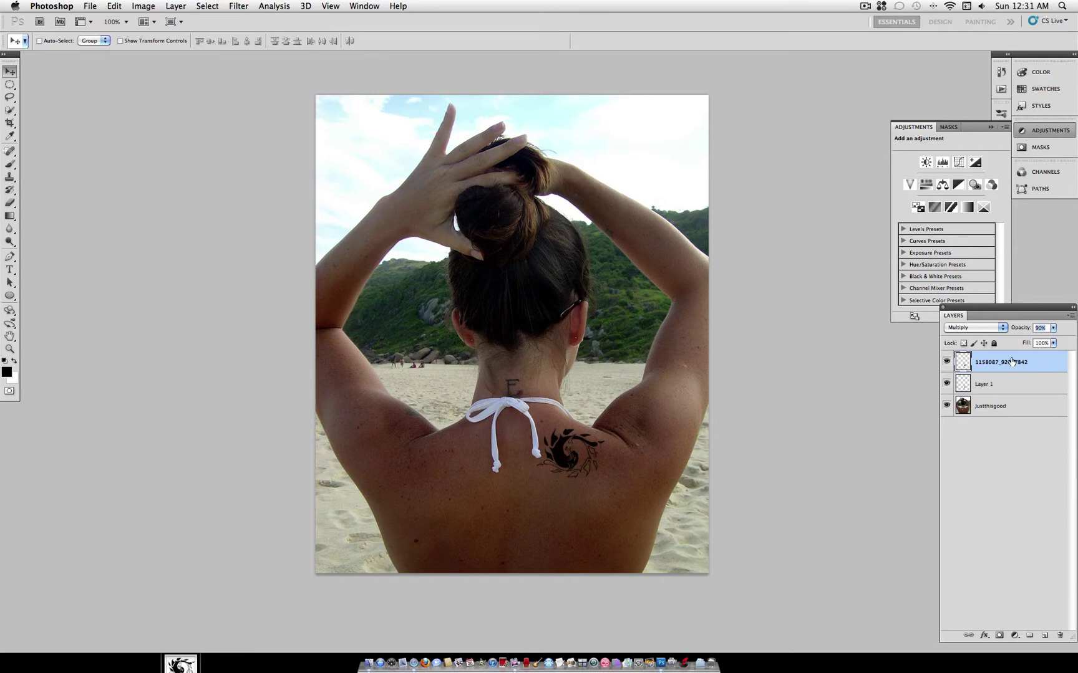
Step: Warp the tattoo's four corners so it curves around the shoulder, then commit
click(114, 5)
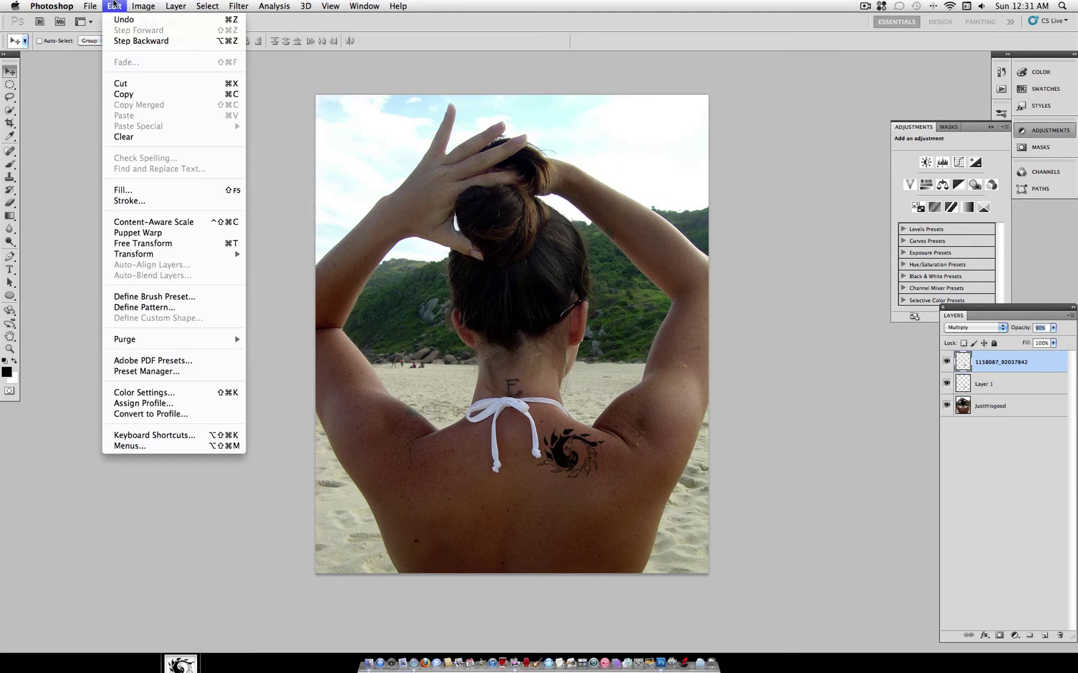
mouse_move(201, 256)
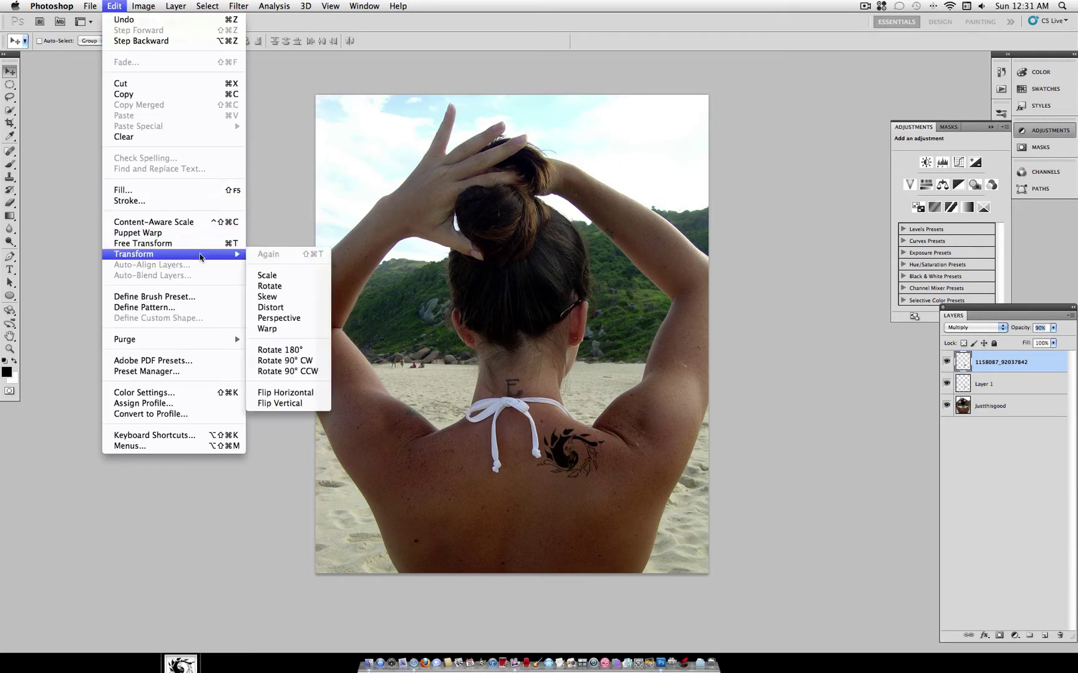
click(275, 328)
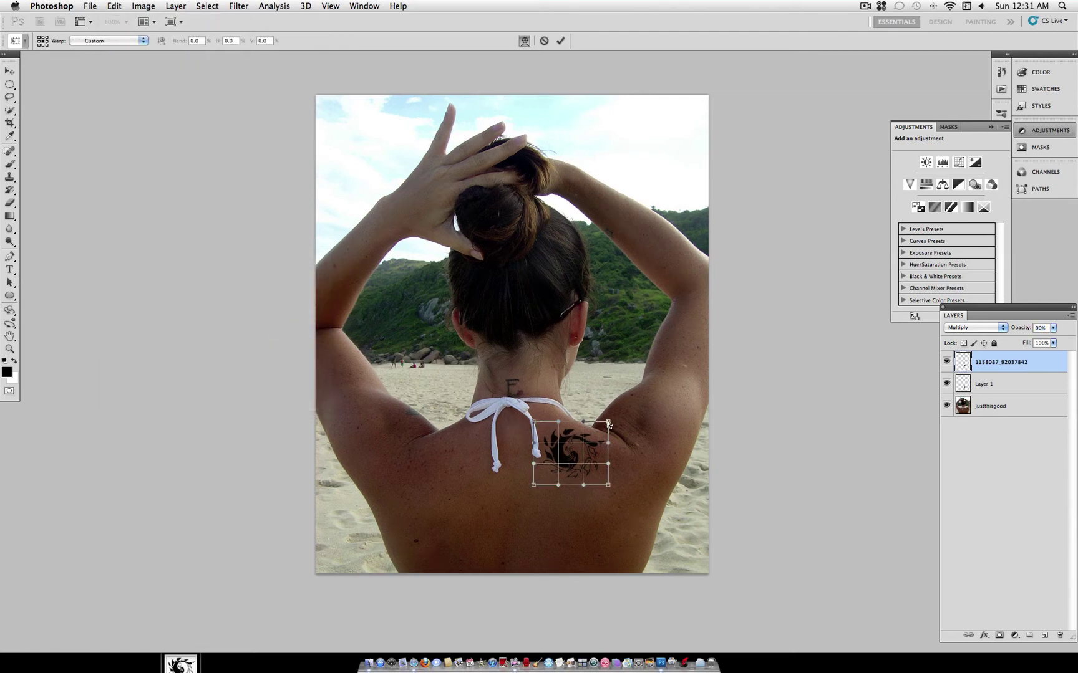
drag(608, 424, 602, 432)
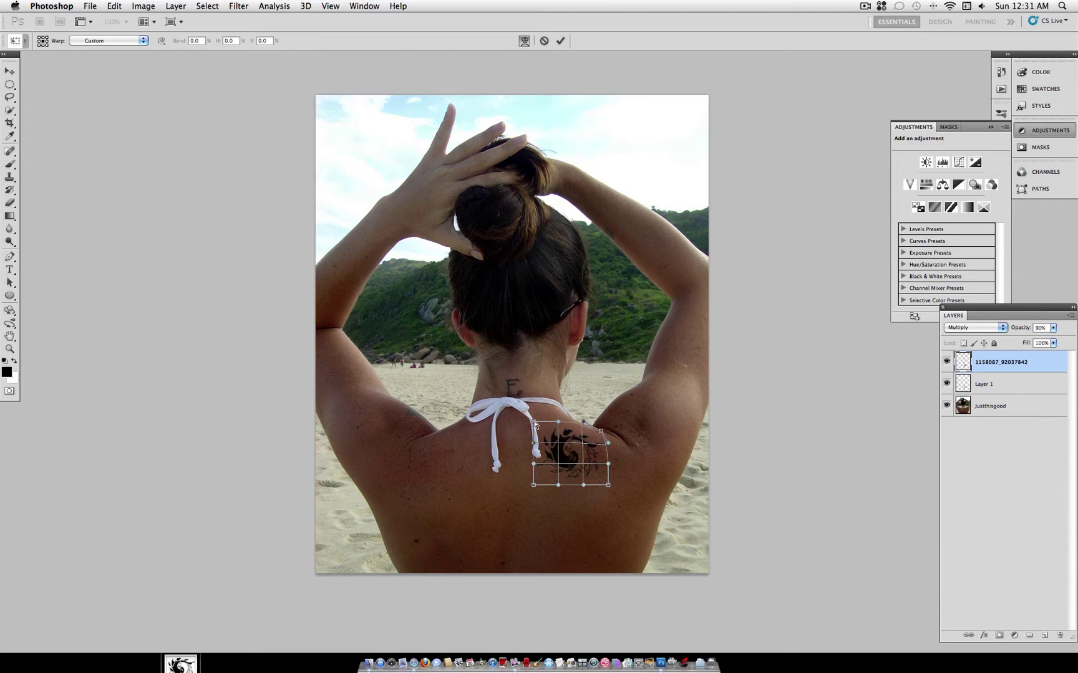
drag(535, 424, 530, 394)
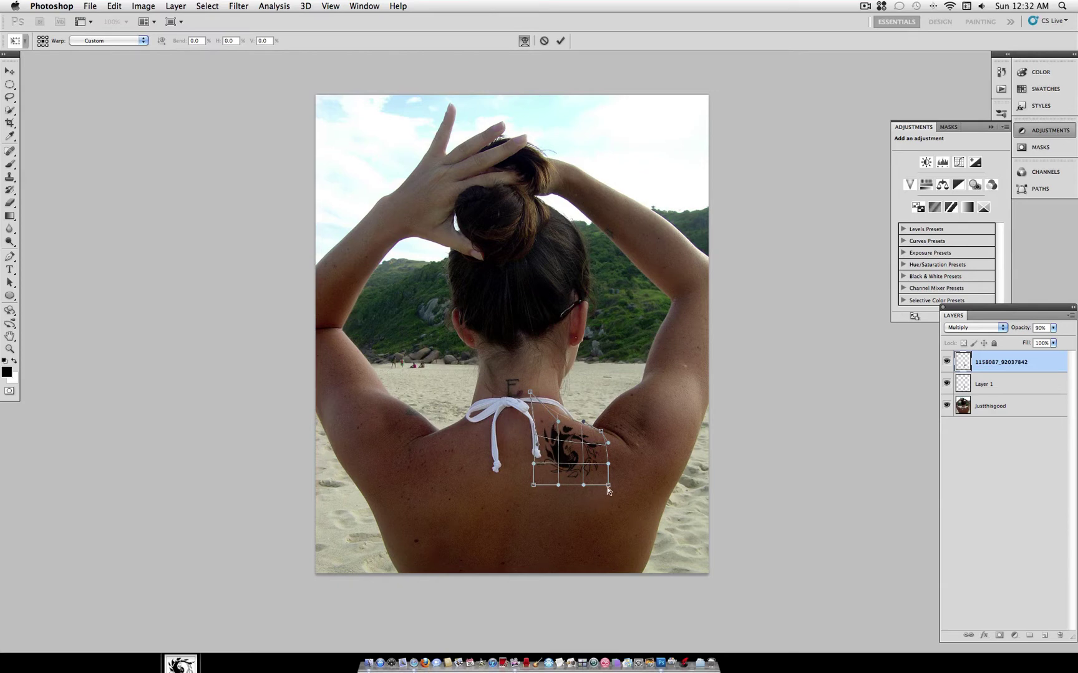
drag(608, 490, 600, 488)
drag(534, 485, 540, 487)
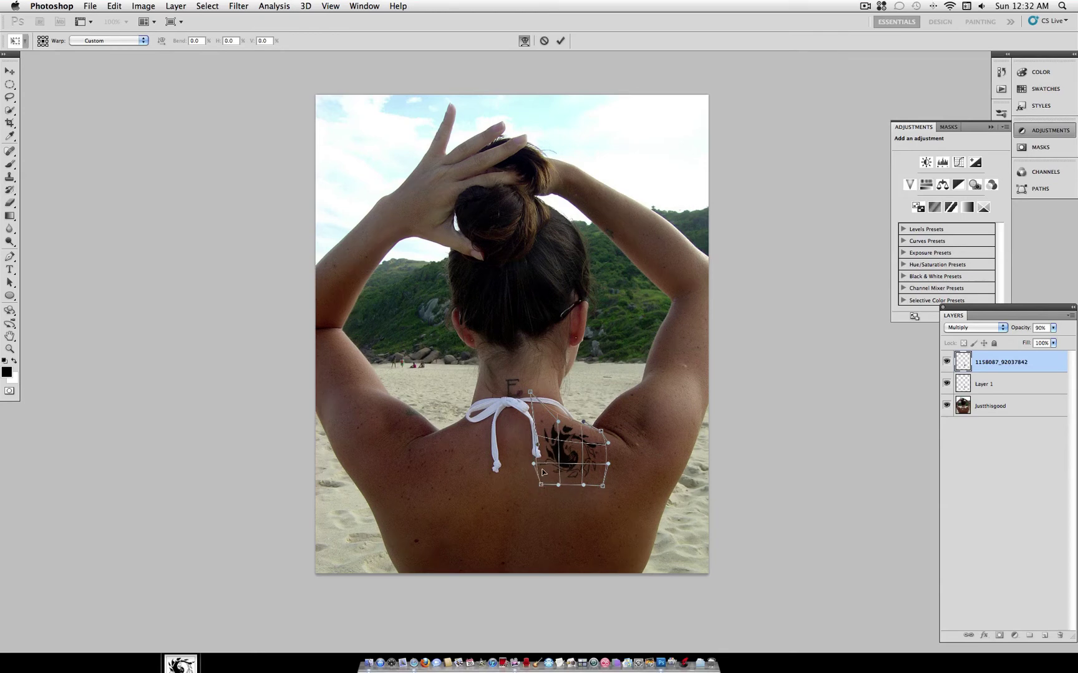
drag(530, 394, 534, 409)
key(Return)
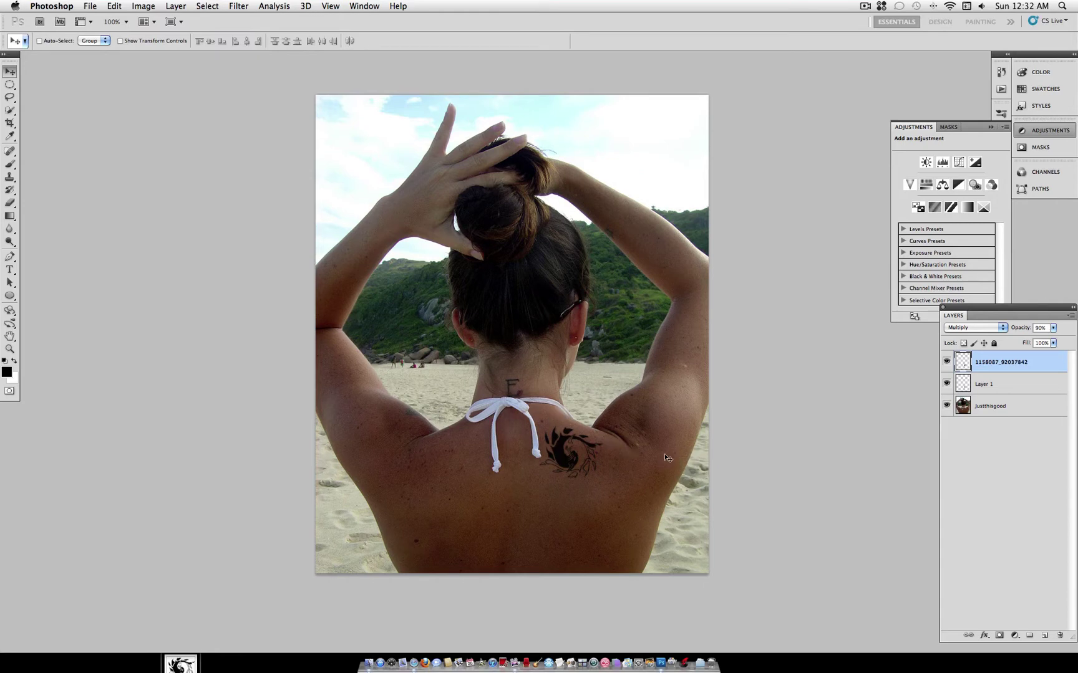
Step: Lower the tattoo layer's opacity from 90% to 81%
click(1053, 329)
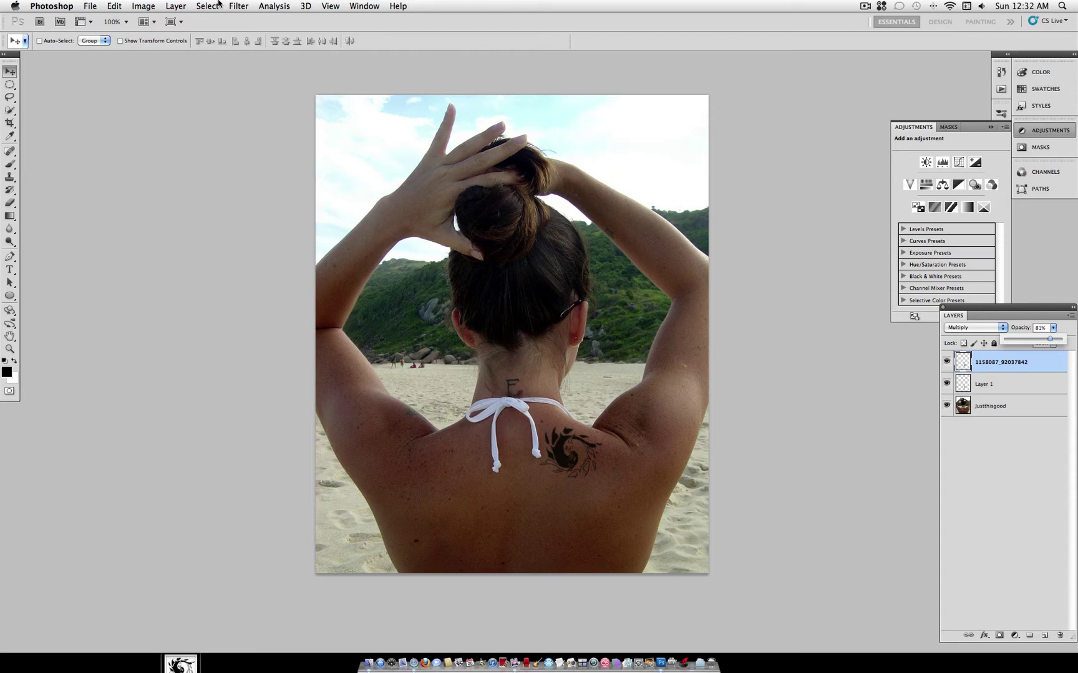
Step: Add a new empty Layer 2 at the top of the stack
click(175, 4)
mouse_move(178, 20)
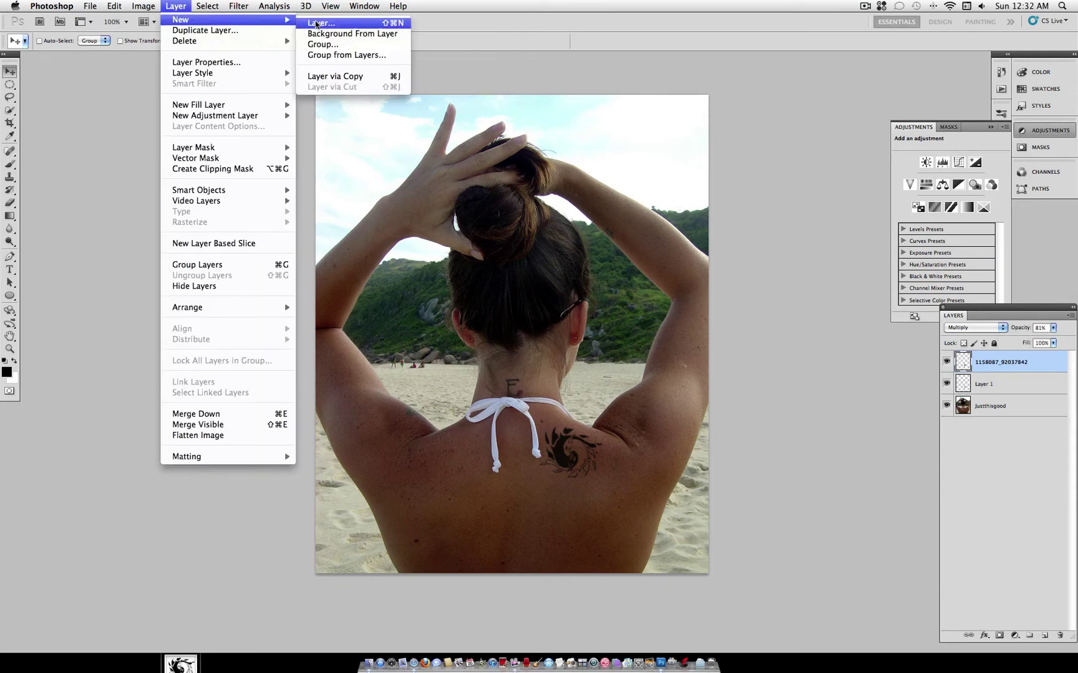
click(319, 24)
key(Return)
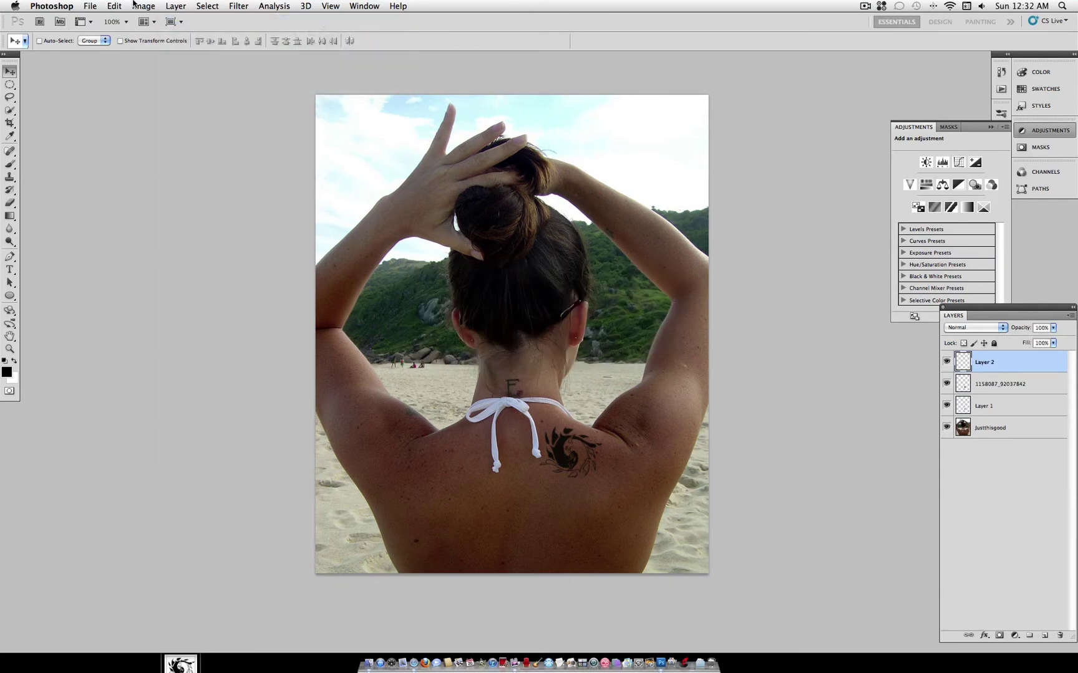
Step: Apply Image onto Layer 2 using the merged layers with Multiply blending
click(154, 6)
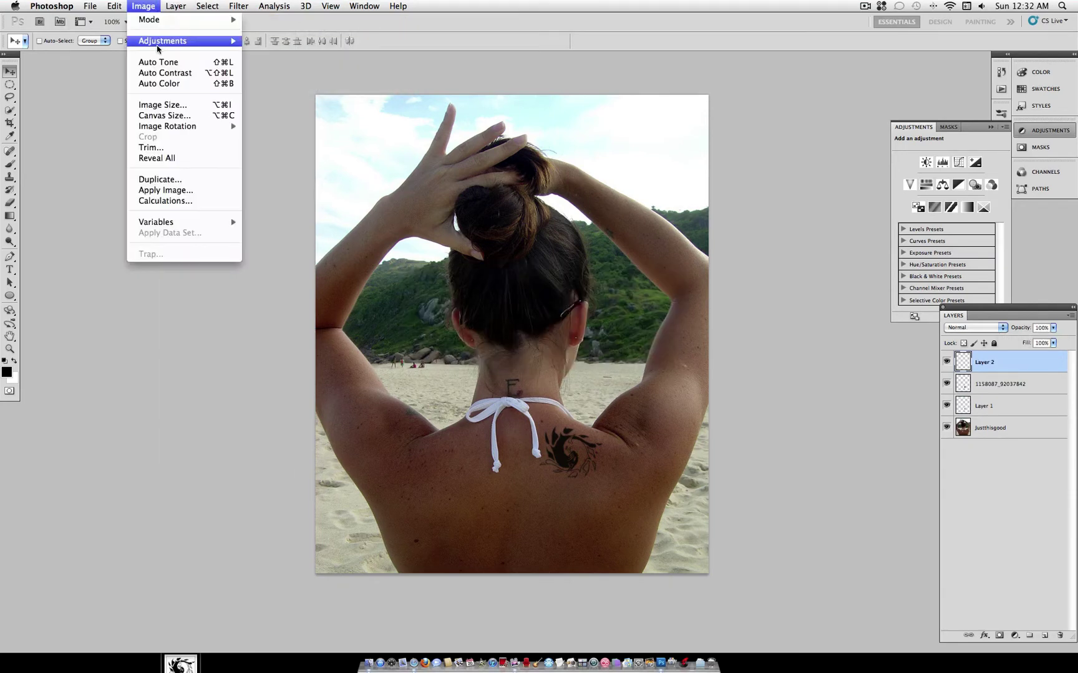
click(205, 190)
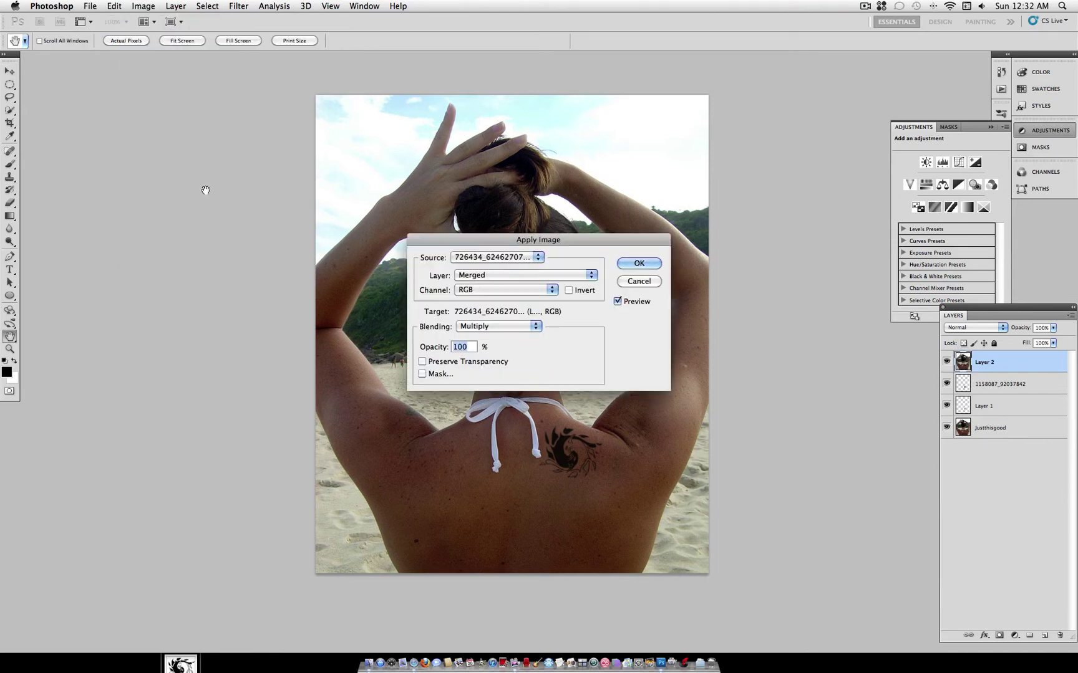
key(Return)
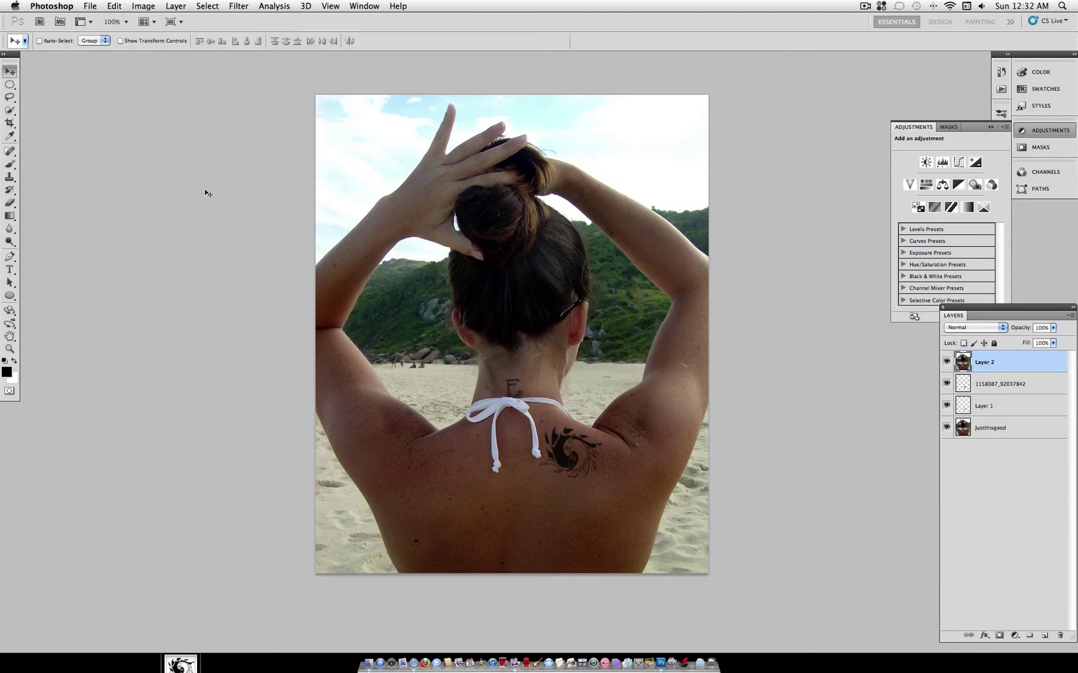
Step: Add Noise to Layer 2 at 1%, Gaussian distribution, monochromatic
click(239, 5)
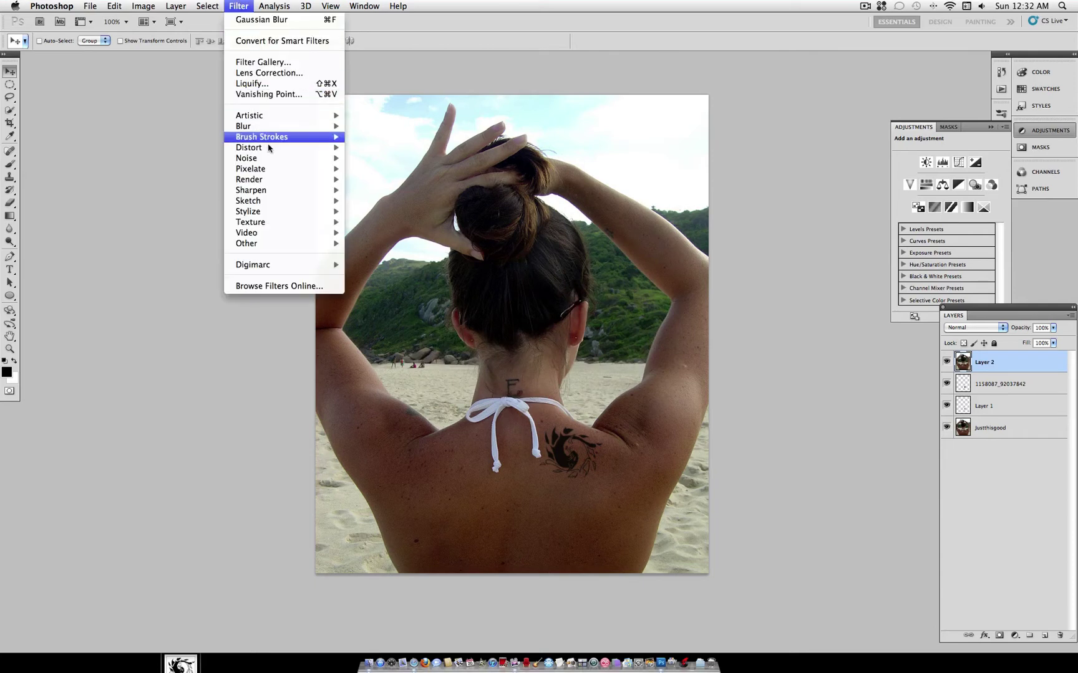
mouse_move(293, 158)
click(381, 158)
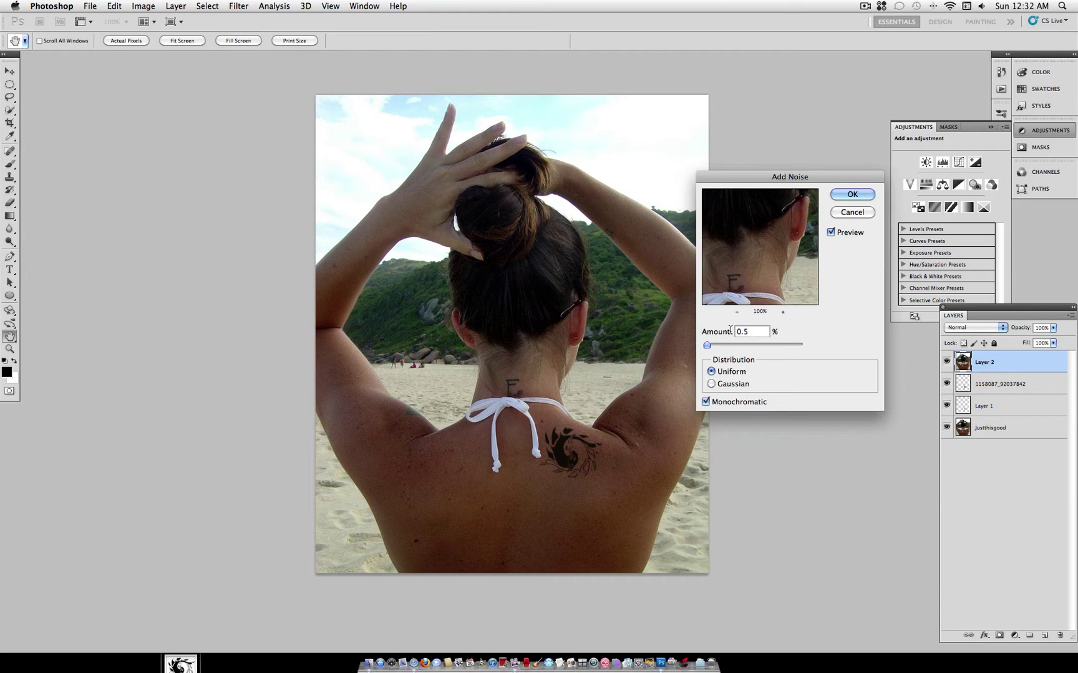
text(1)
click(713, 384)
drag(707, 344, 712, 345)
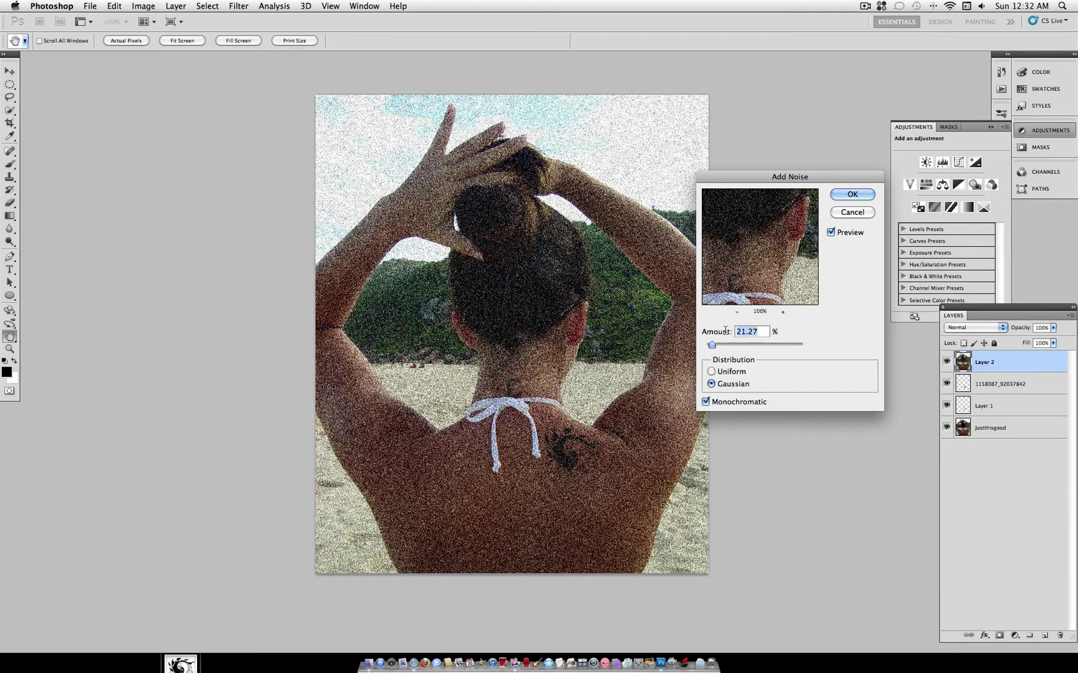
text(2)
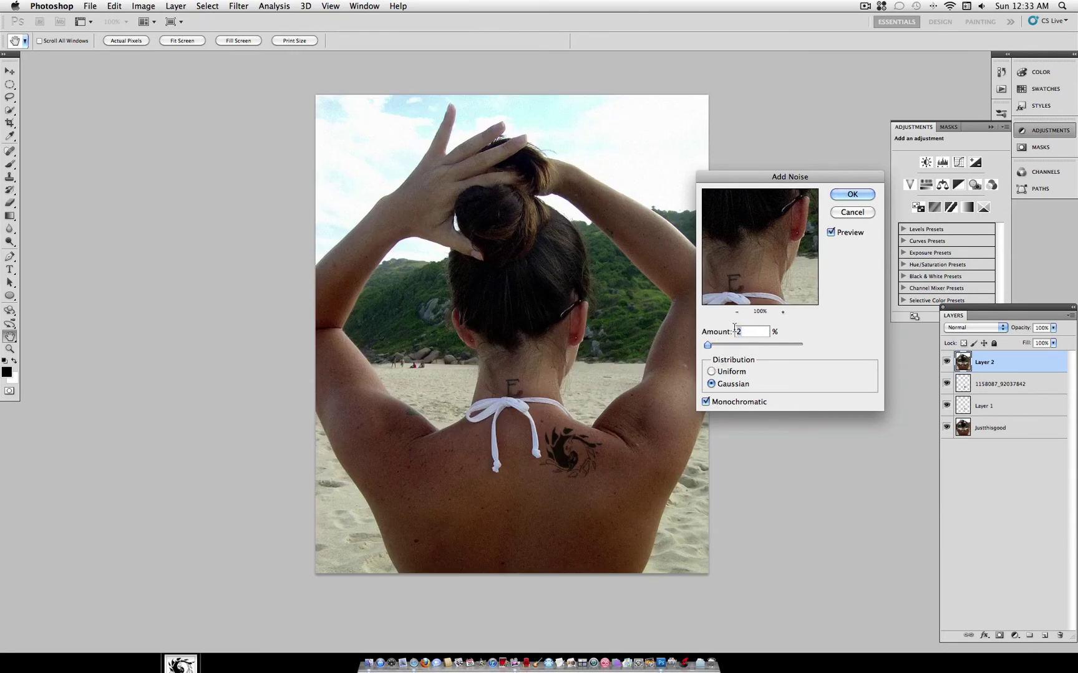
drag(723, 333, 719, 333)
click(852, 195)
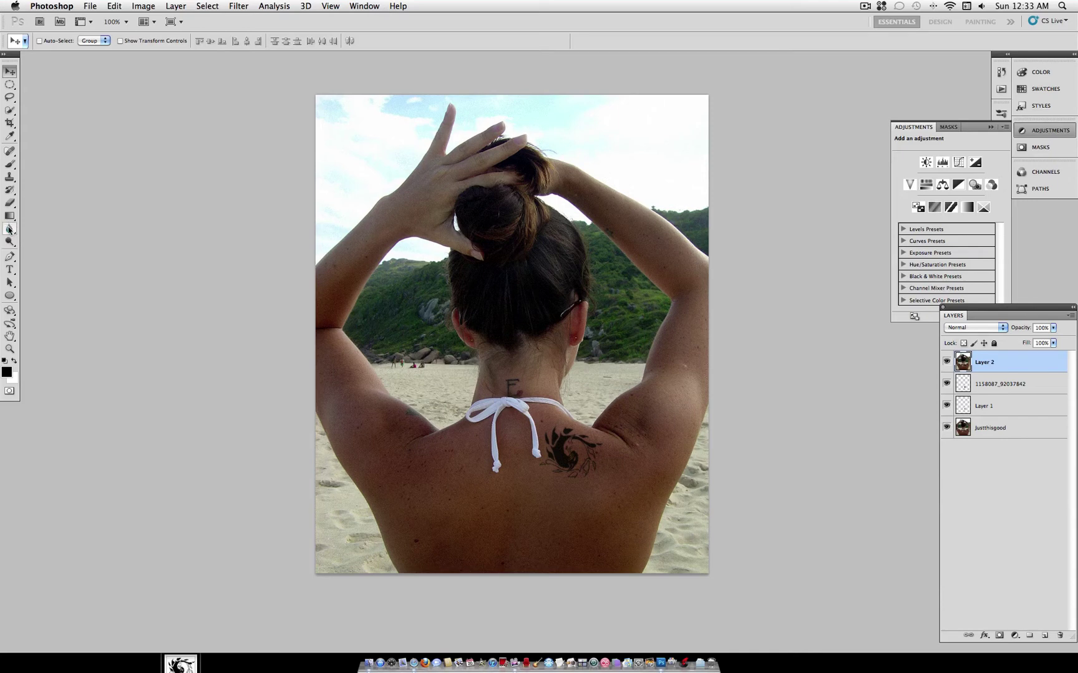
Step: Soften the tattoo's left, right and lower edges with a 19 px Blur brush at 10% strength
drag(9, 229, 49, 231)
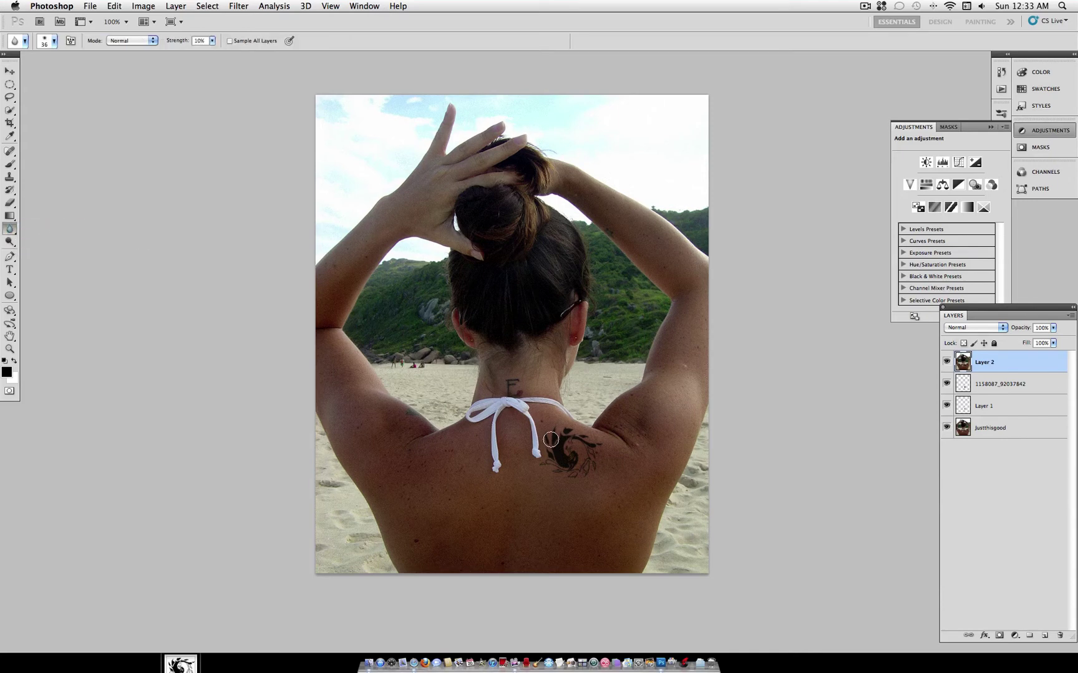
click(49, 47)
drag(35, 71, 25, 71)
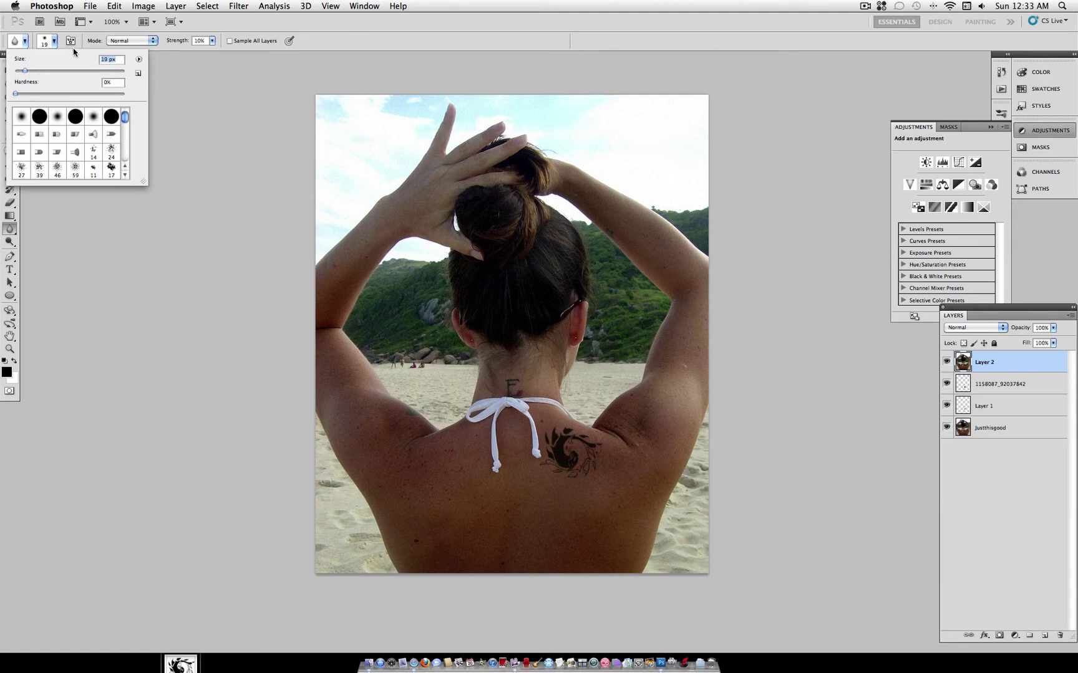
click(55, 40)
mouse_move(551, 433)
mouse_down()
mouse_move(570, 481)
mouse_move(613, 441)
mouse_move(554, 502)
mouse_move(582, 477)
mouse_move(613, 478)
mouse_move(551, 472)
mouse_move(606, 472)
mouse_move(572, 449)
mouse_move(579, 422)
mouse_move(572, 440)
mouse_move(623, 454)
mouse_move(547, 424)
mouse_up()
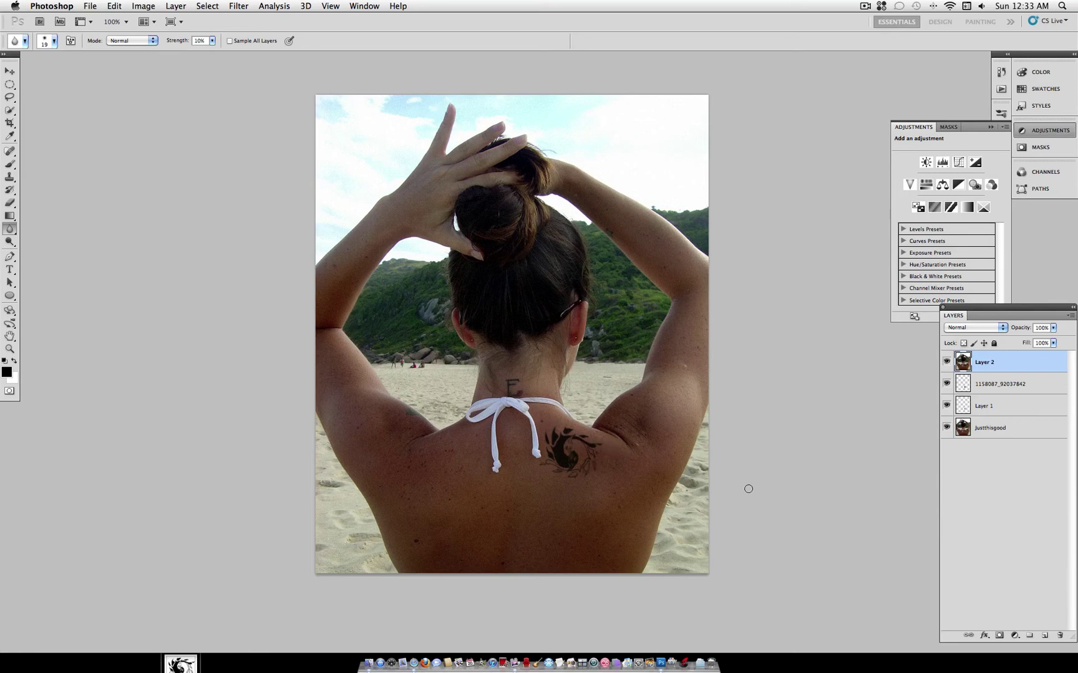
mouse_move(570, 474)
mouse_down()
mouse_move(600, 476)
mouse_move(616, 461)
mouse_move(604, 453)
mouse_up()
Step: Apply the Sharpen filter to the tattoo layer, Layer 2
click(243, 6)
mouse_move(293, 190)
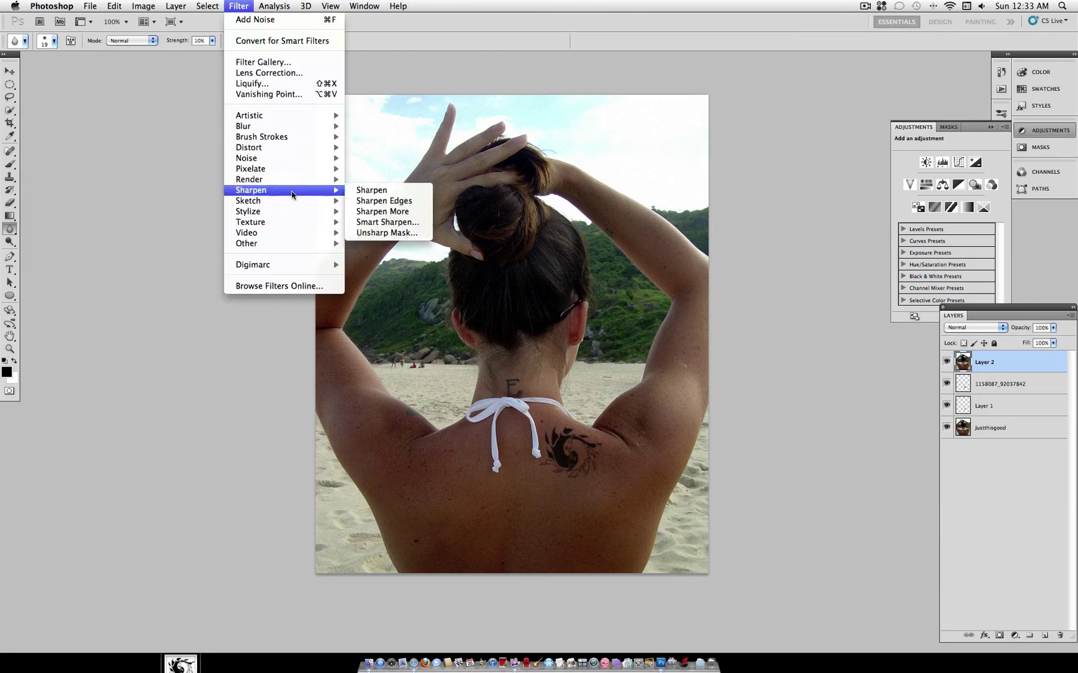
click(404, 190)
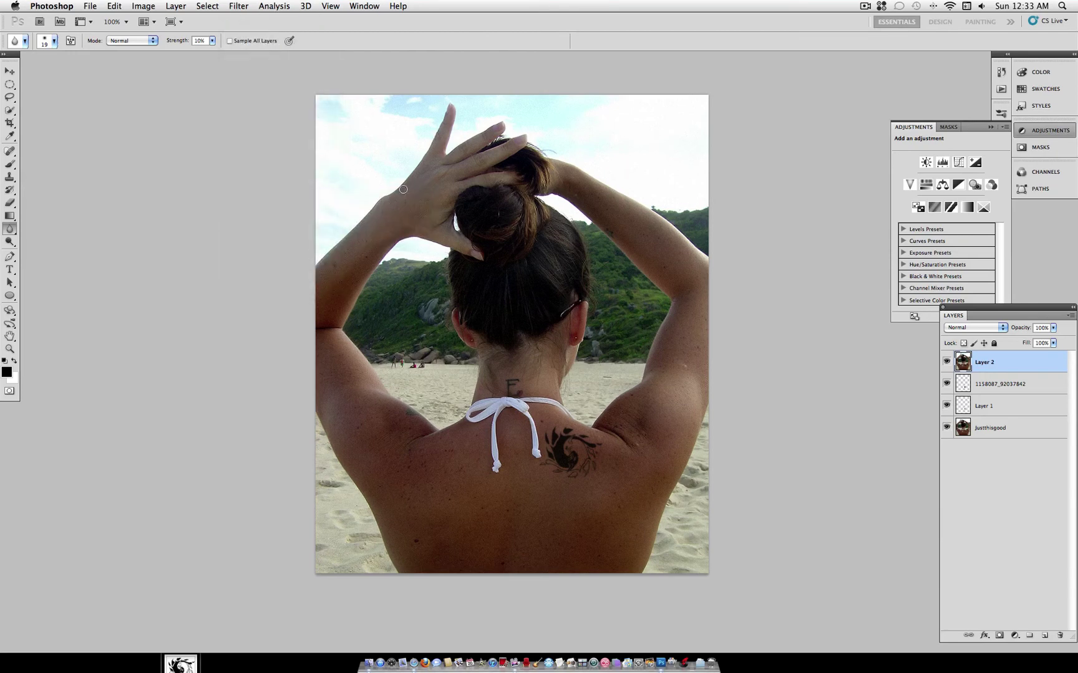
Step: Fade the sharpening to 56% opacity
click(112, 6)
click(165, 65)
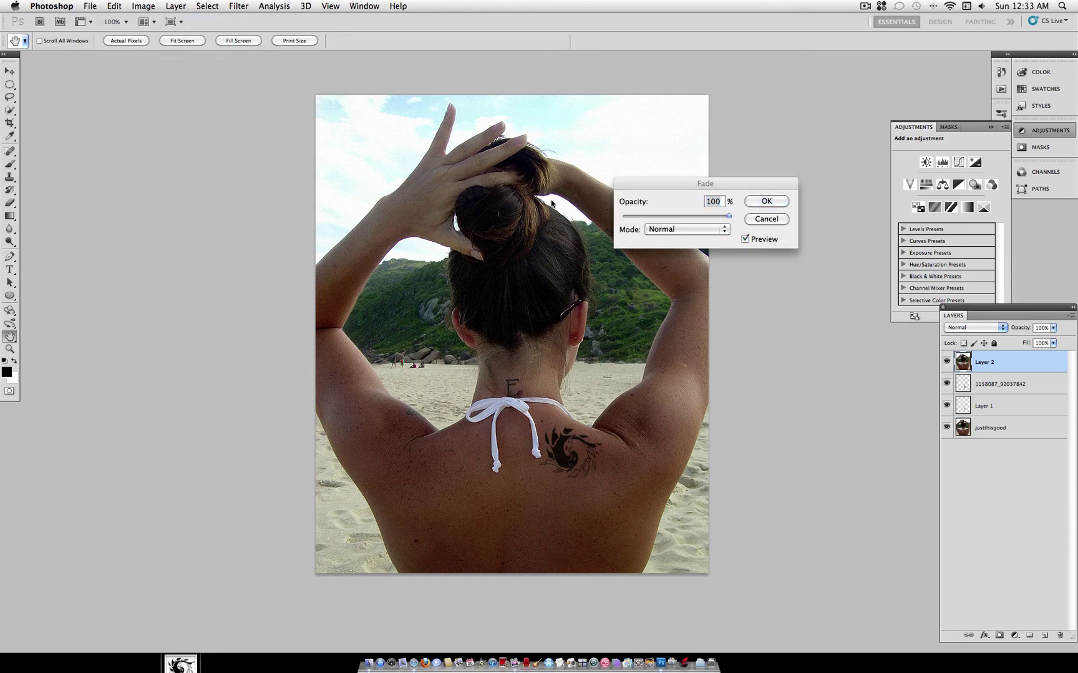
drag(702, 218, 689, 219)
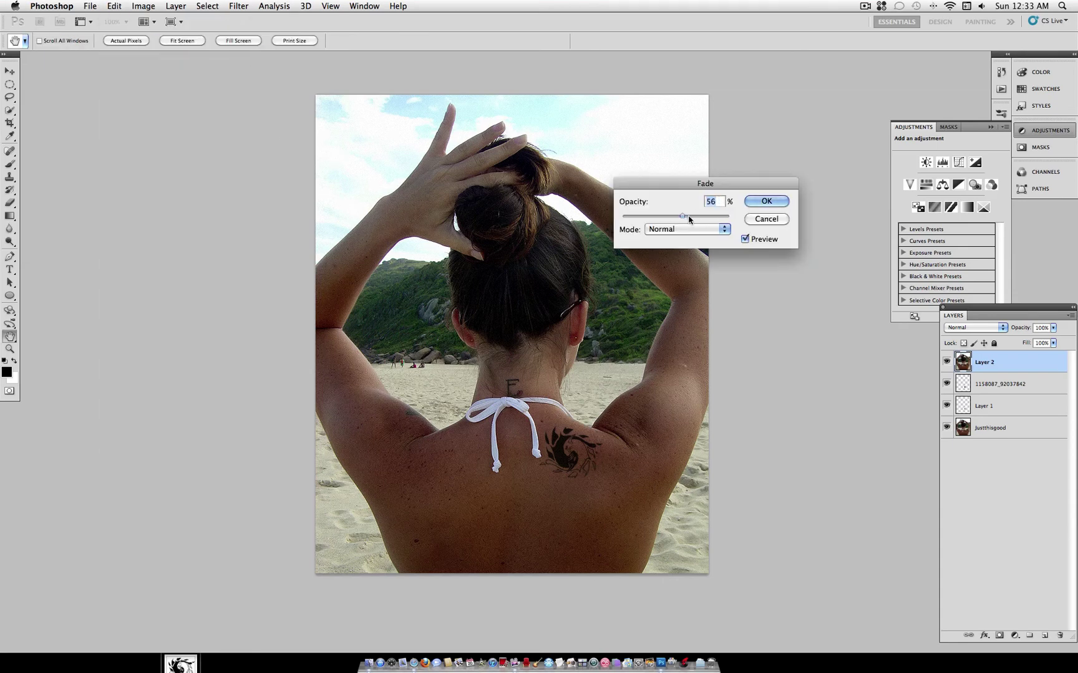
click(767, 202)
key(r)
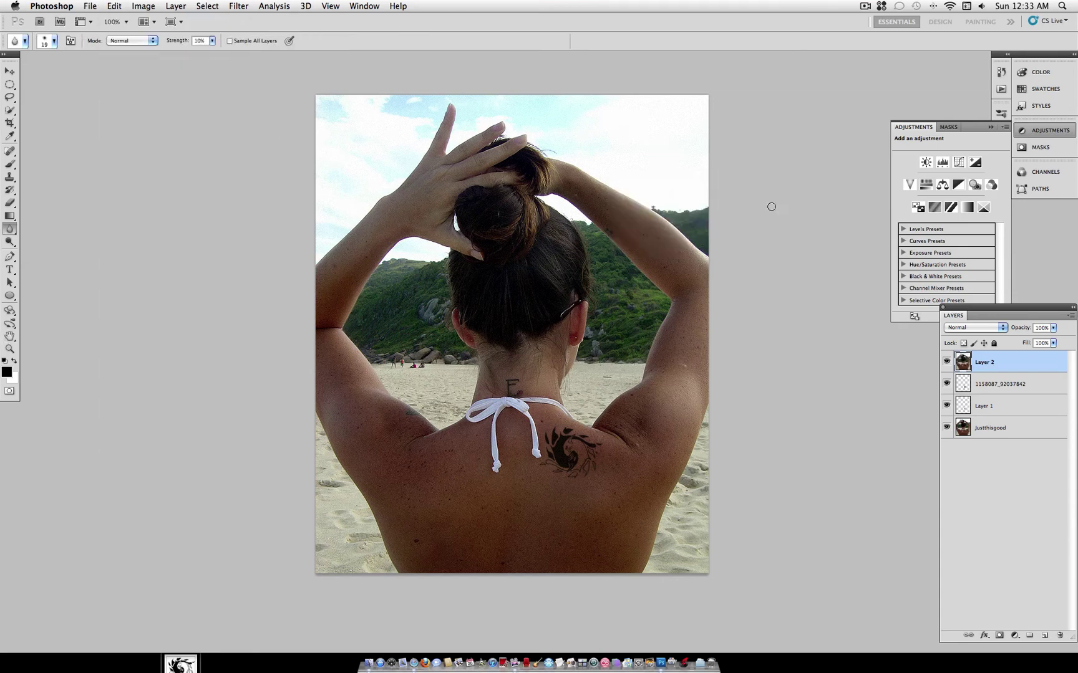
Step: Add a new Gradient Map adjustment layer above the photo
click(174, 6)
mouse_move(244, 118)
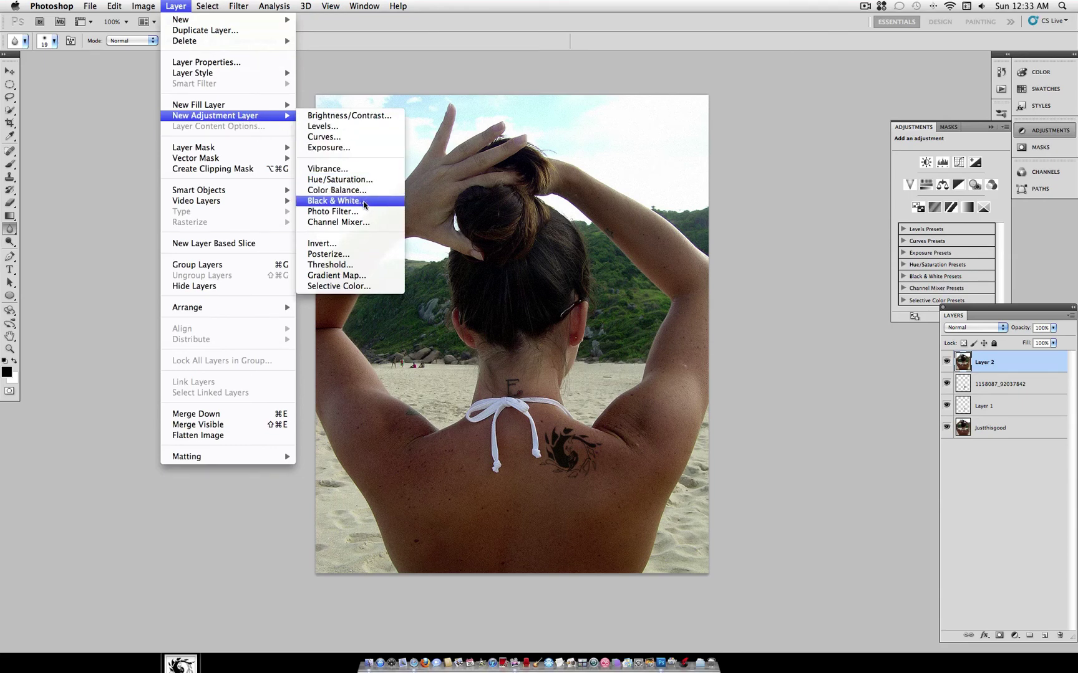
click(369, 281)
click(633, 287)
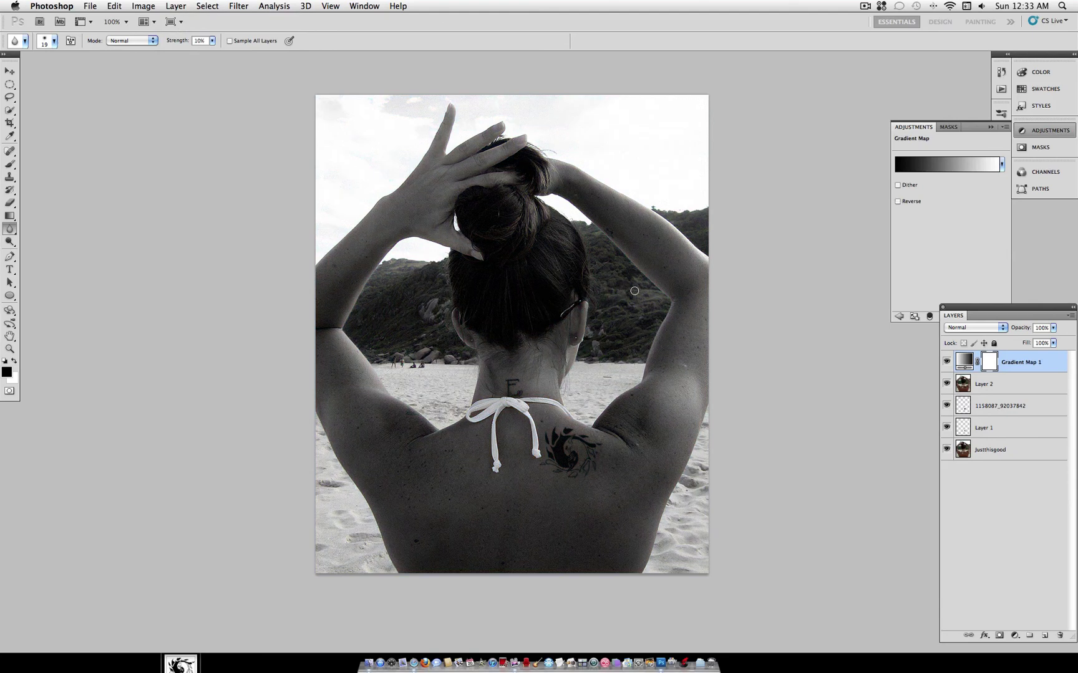
Step: Apply the violet-to-orange gradient preset and lower Gradient Map 1's opacity to 36%
click(1001, 165)
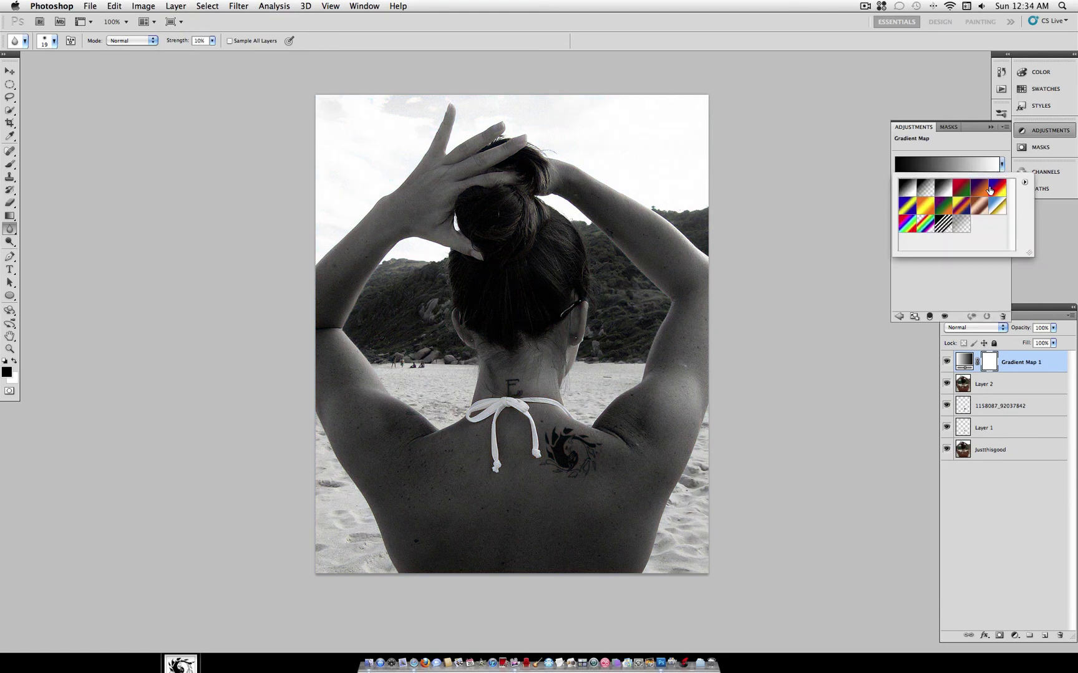
click(982, 189)
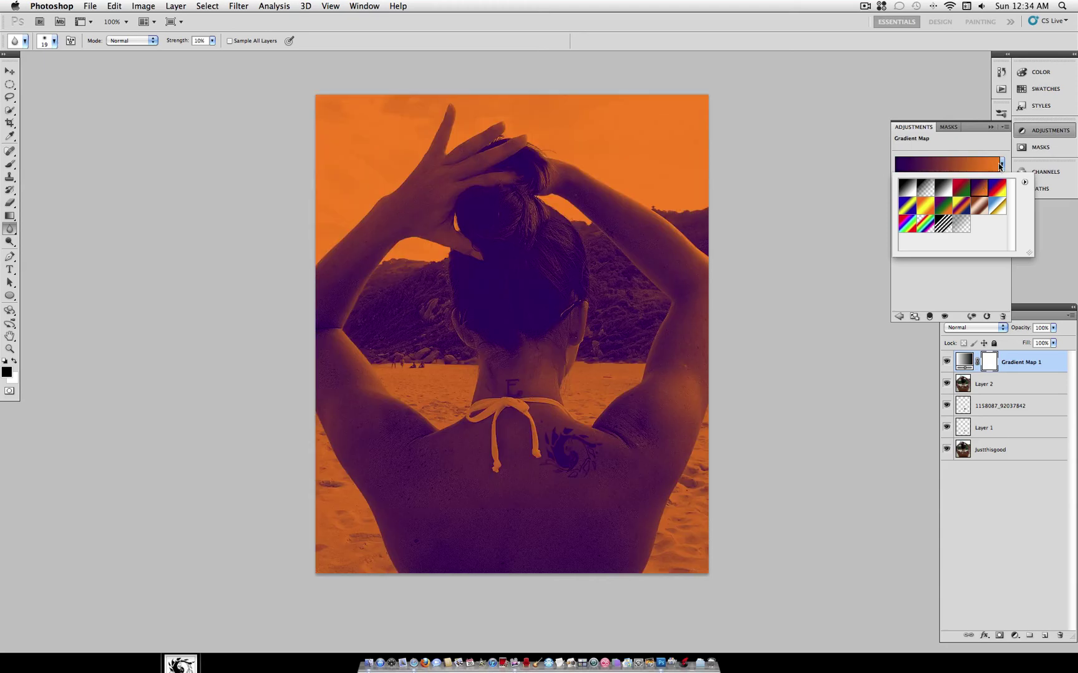
click(1000, 165)
drag(1055, 331, 1019, 341)
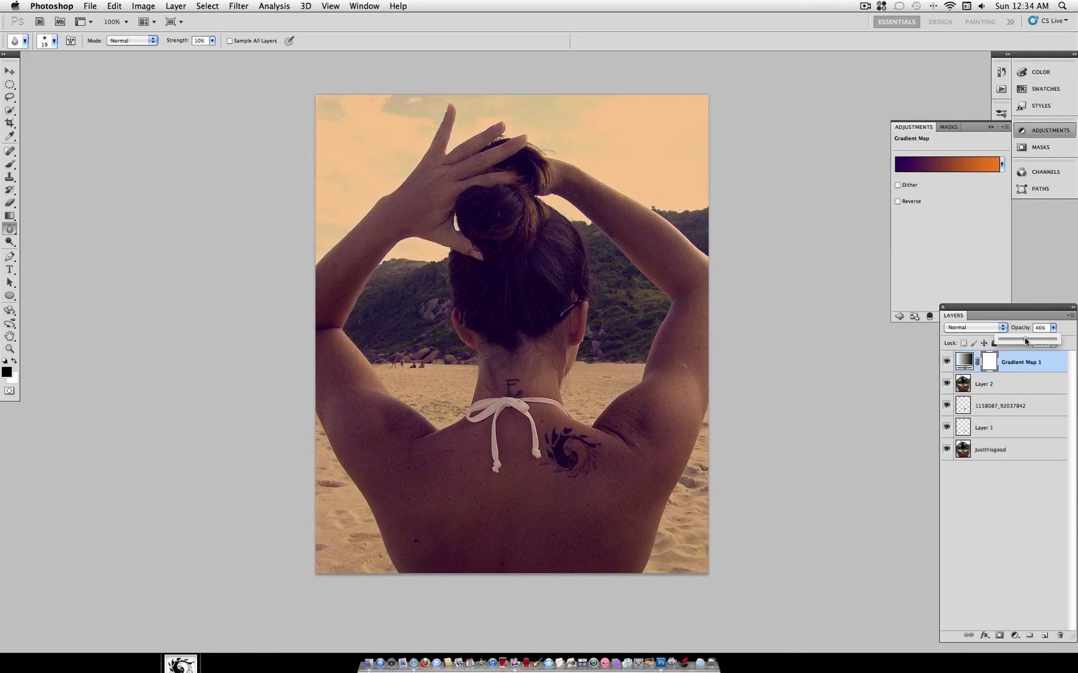
drag(1023, 340, 1022, 341)
click(971, 329)
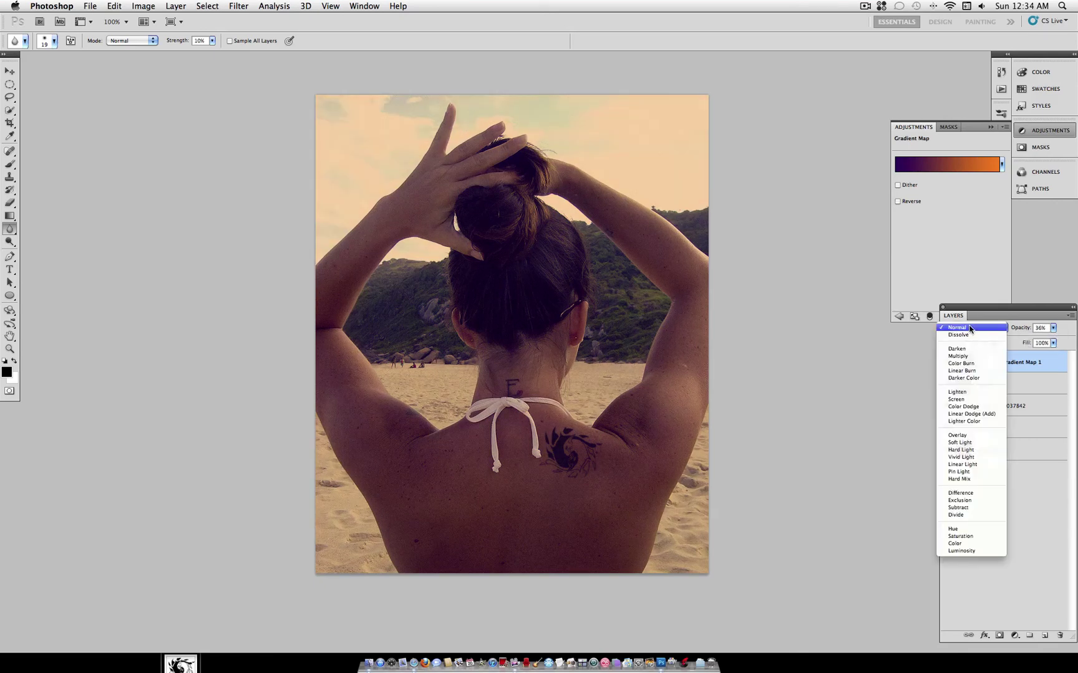
click(1050, 368)
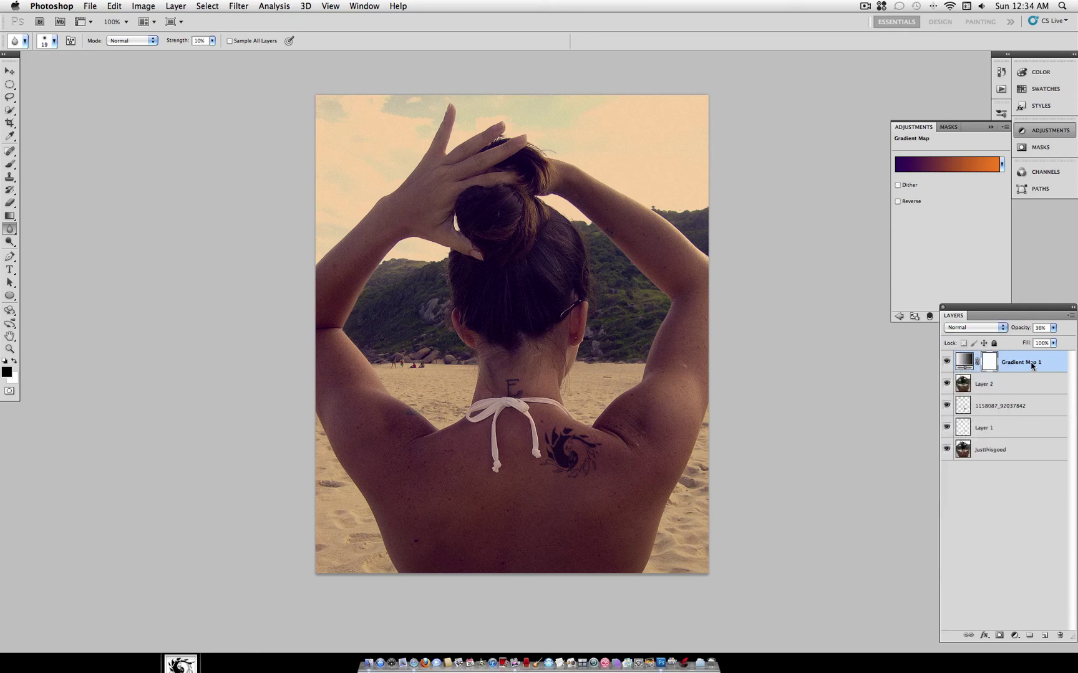
Step: Duplicate Gradient Map 1 and set the copy to Screen blend mode at 57% opacity
right_click(1035, 363)
click(988, 406)
click(647, 284)
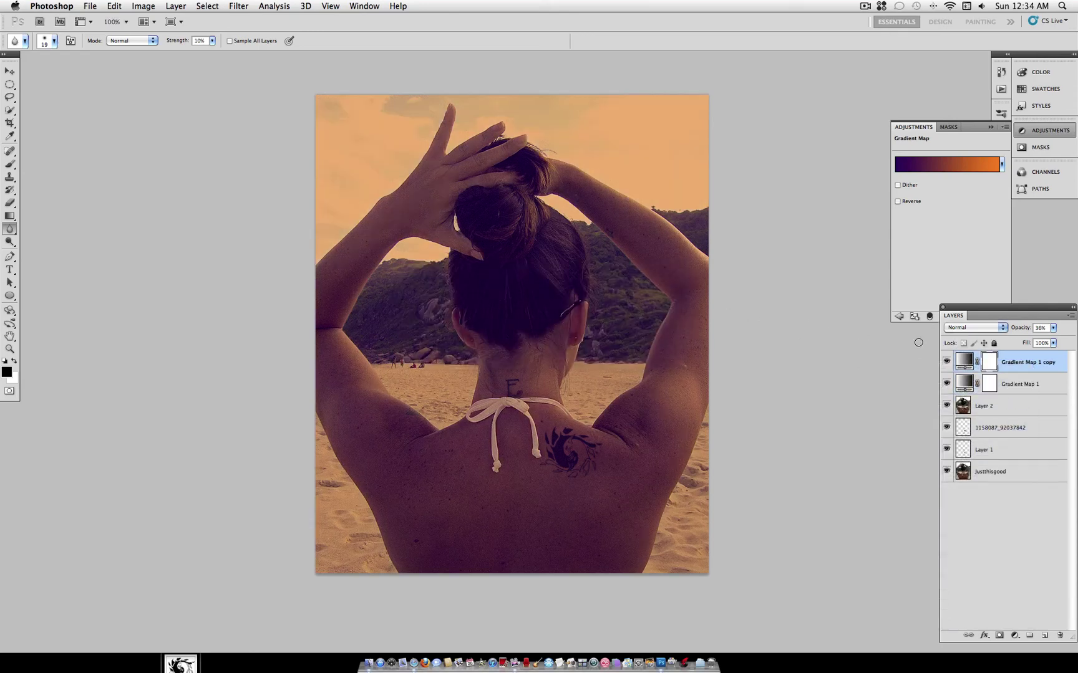
click(973, 327)
click(968, 399)
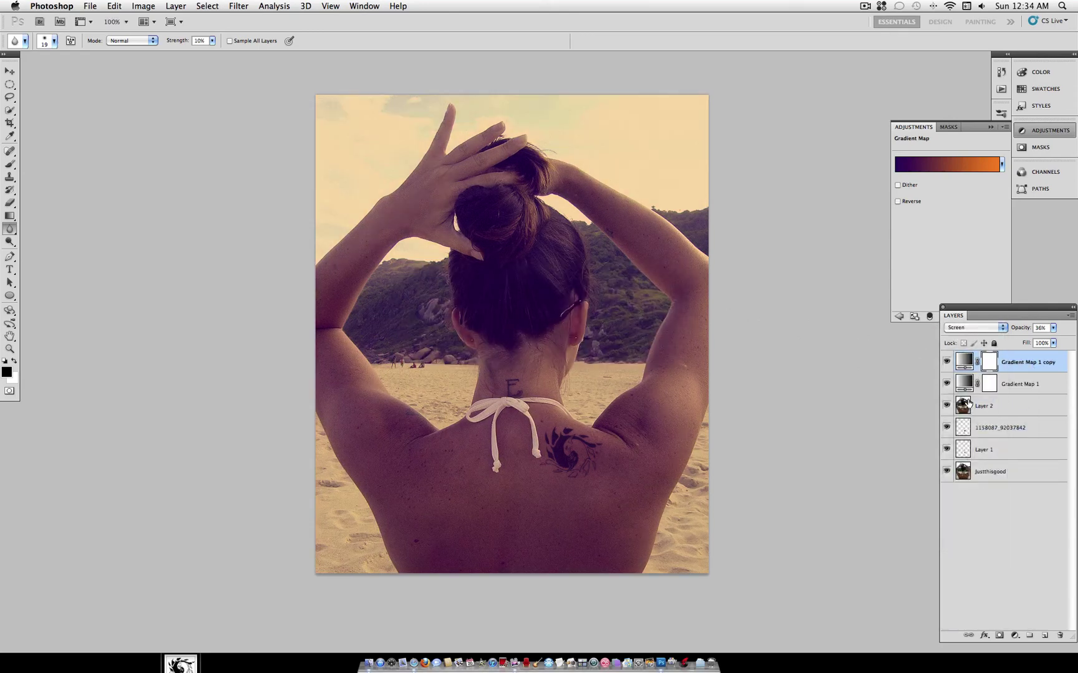
click(1053, 328)
drag(1042, 342, 1043, 343)
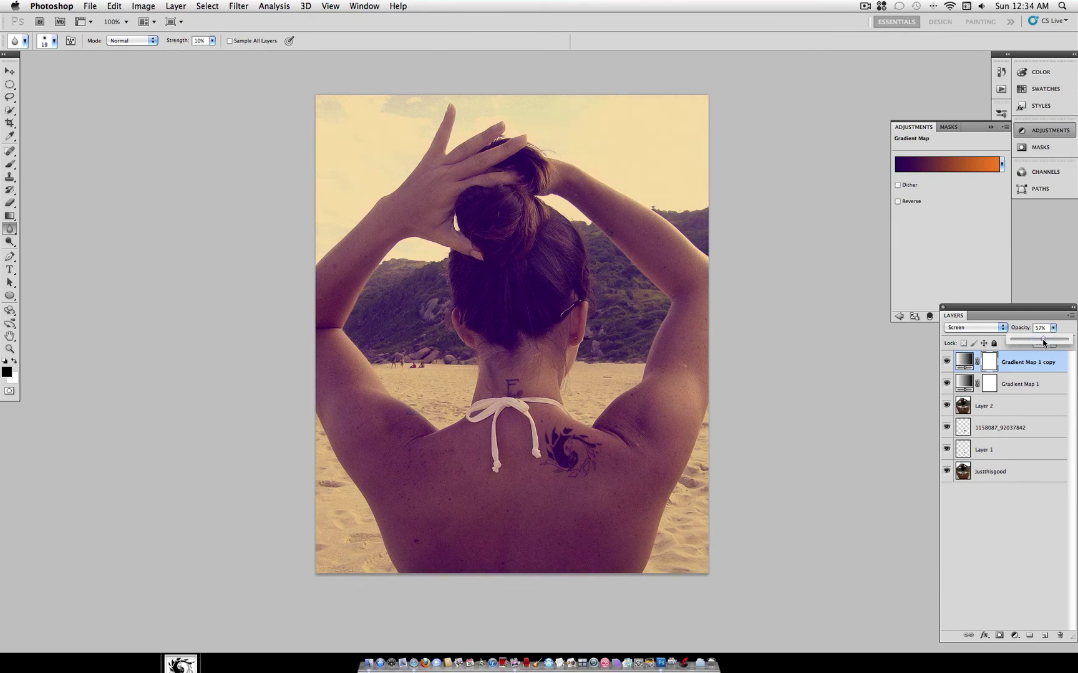
Step: Lower the original Gradient Map 1 layer's opacity to 16%
click(1022, 384)
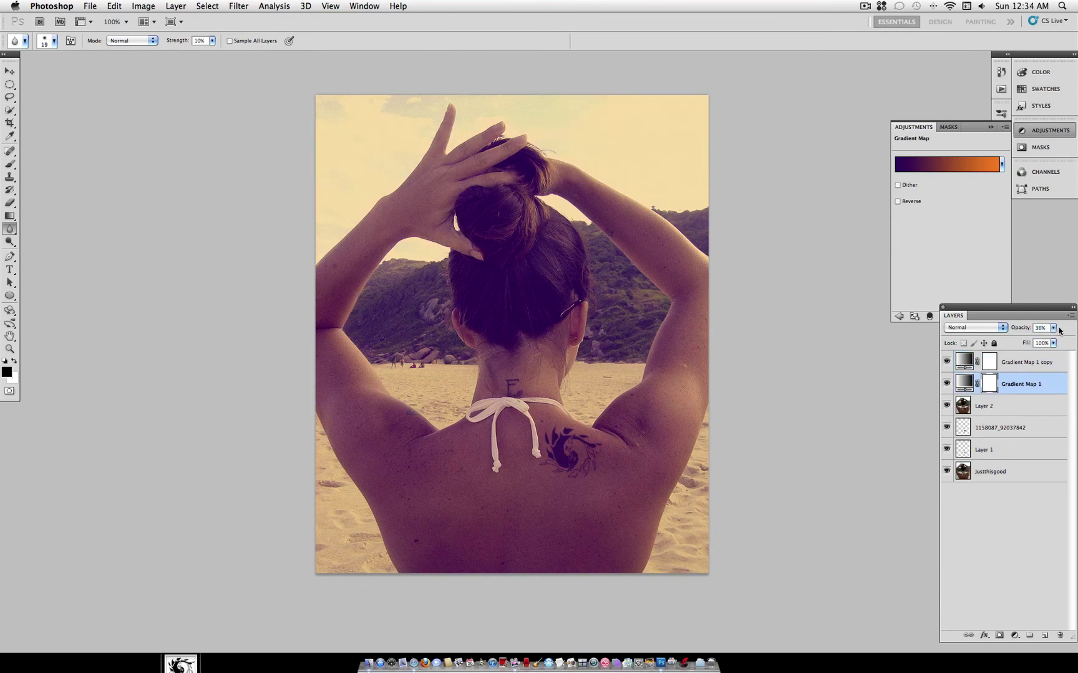
click(1053, 328)
drag(1018, 340, 1021, 340)
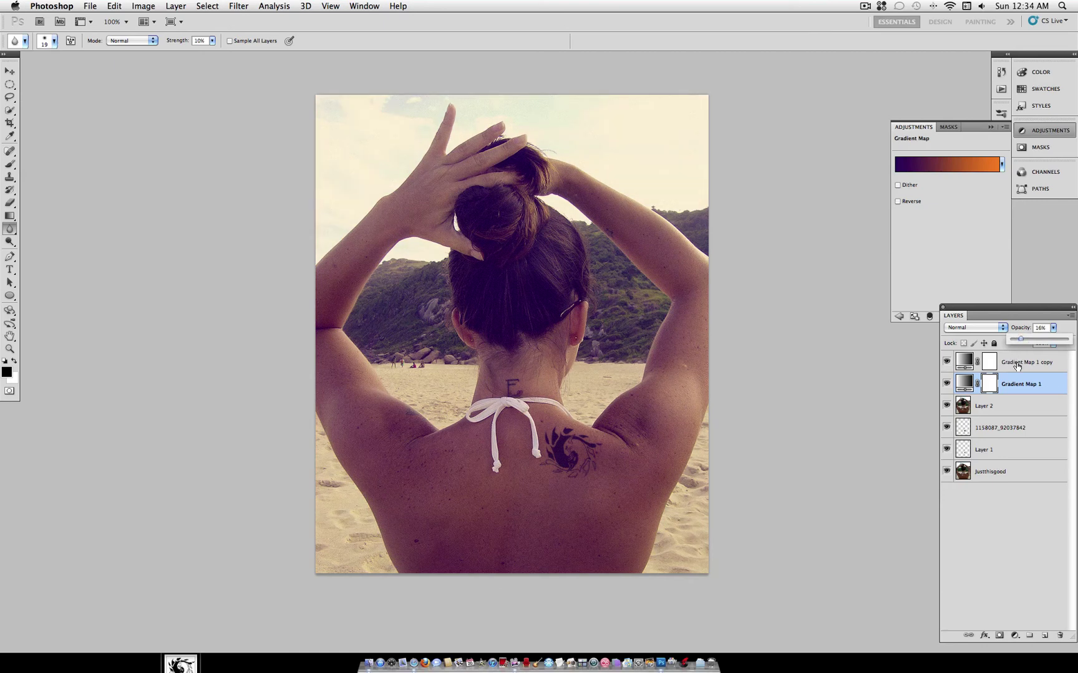
click(1020, 365)
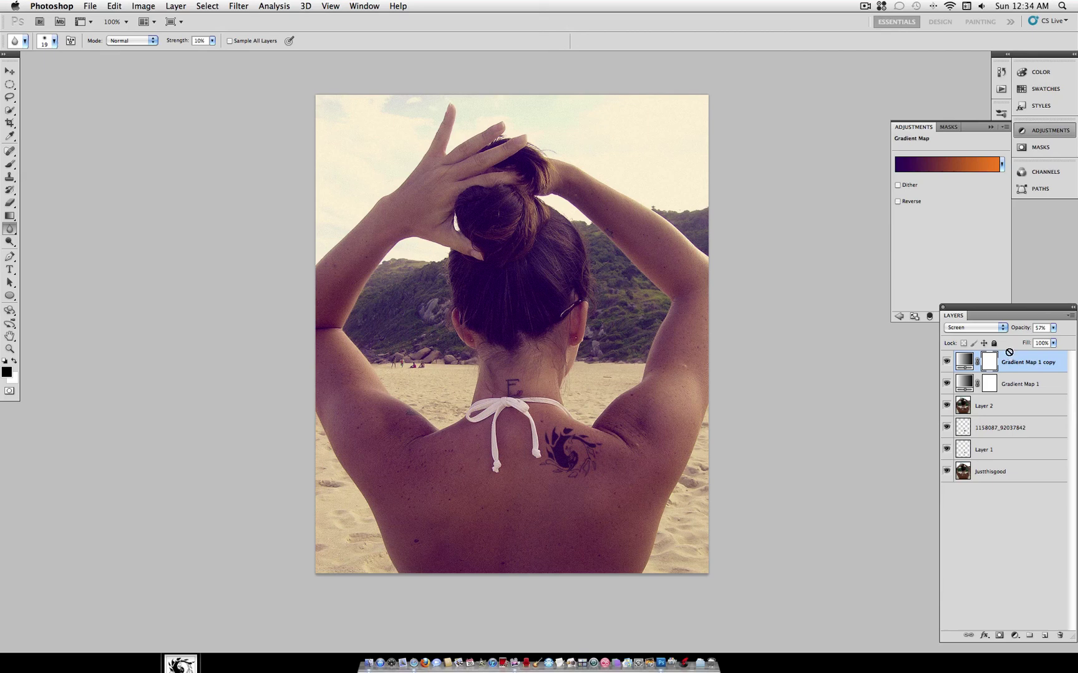
alt+click(946, 472)
alt+click(947, 472)
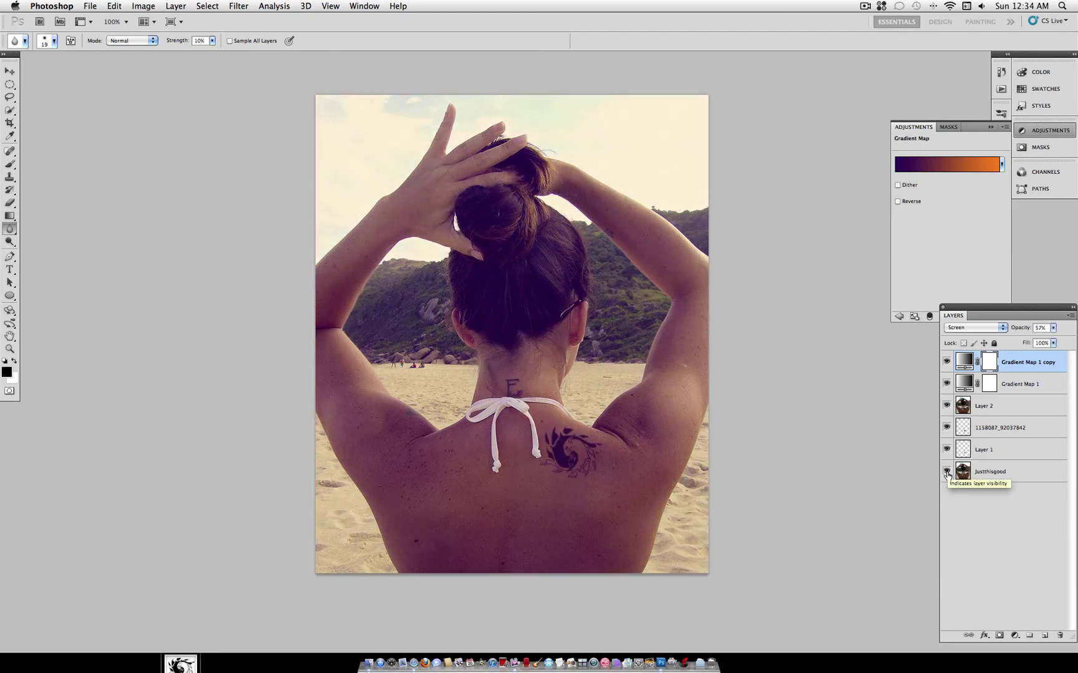
alt+click(946, 472)
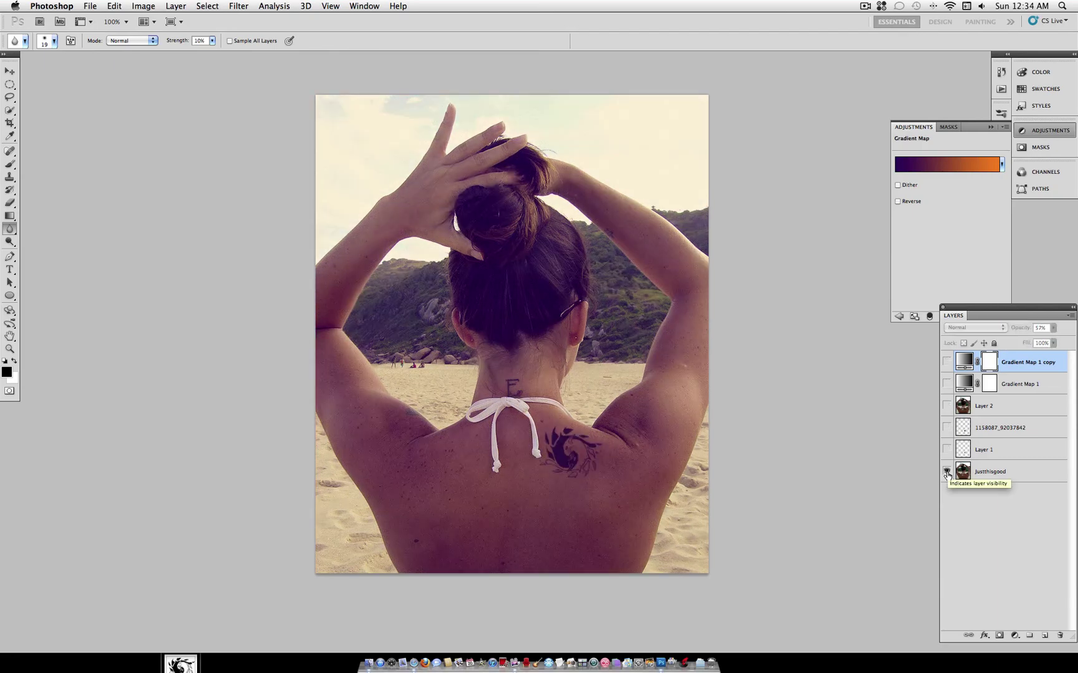
alt+click(947, 472)
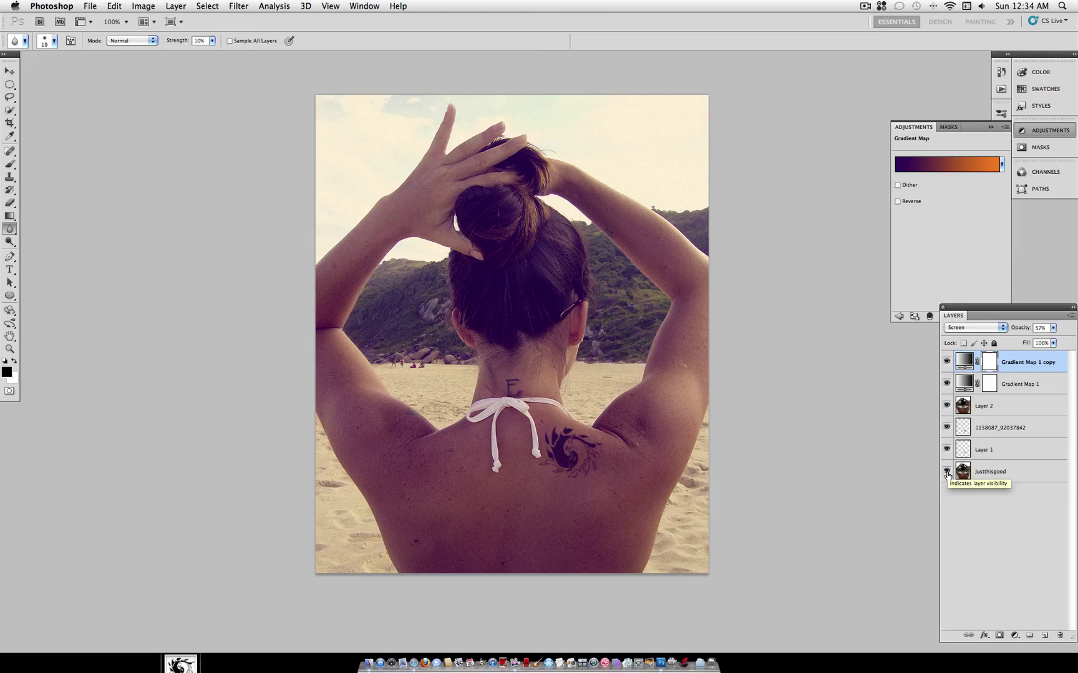